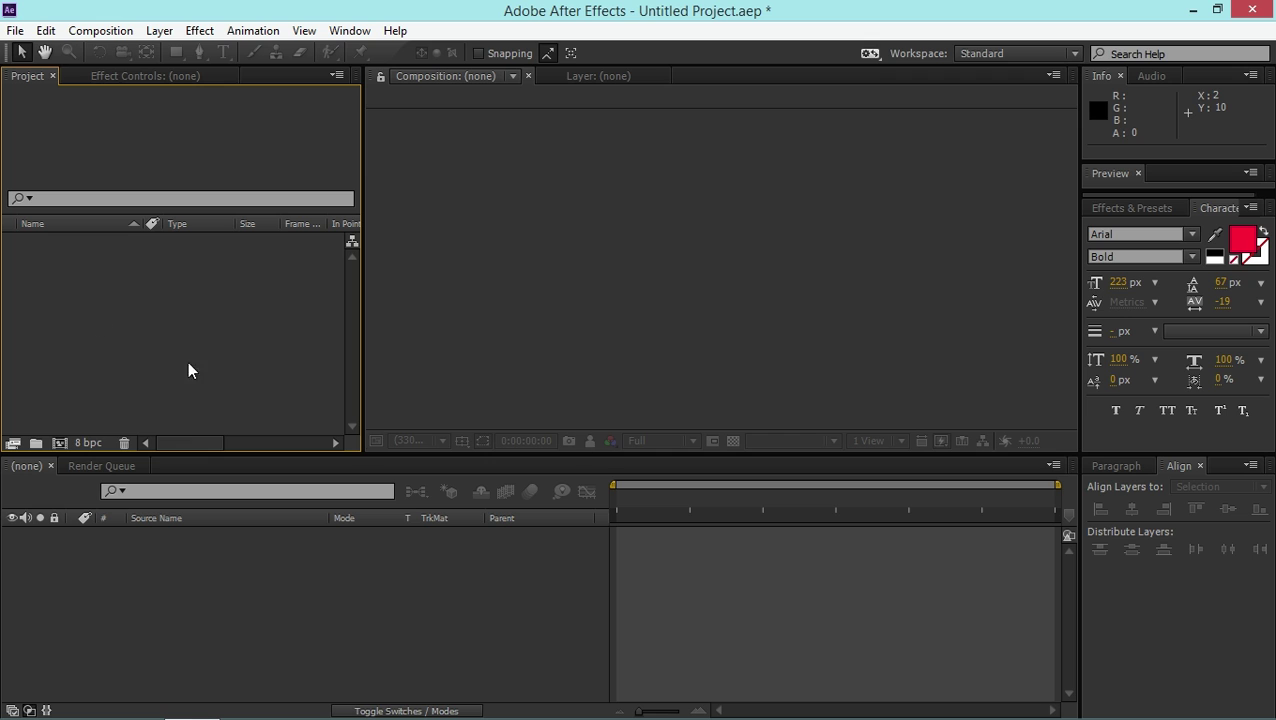
- Open the Composition Settings for a new composition from the Composition menu
left_click(114, 39)
- Create Comp 1 using the HDTV 1080 29.97 preset at 1920×1080, five seconds long
left_click(110, 48)
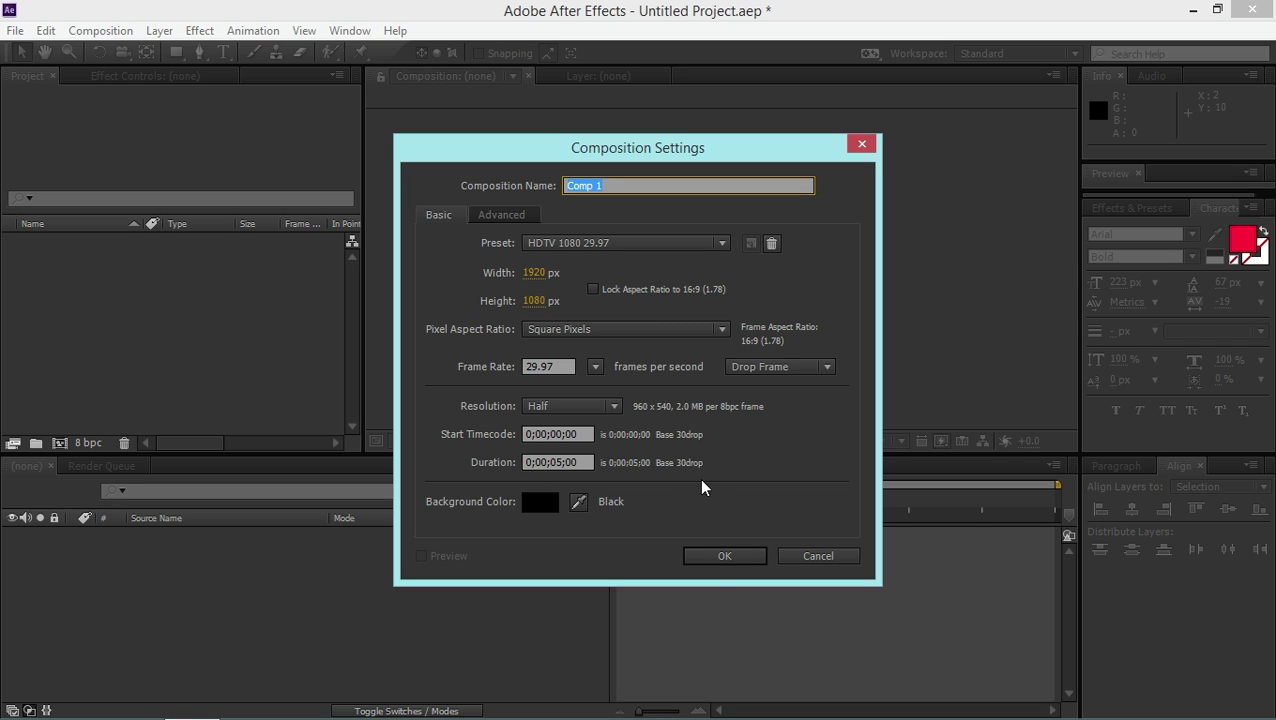
left_click(726, 552)
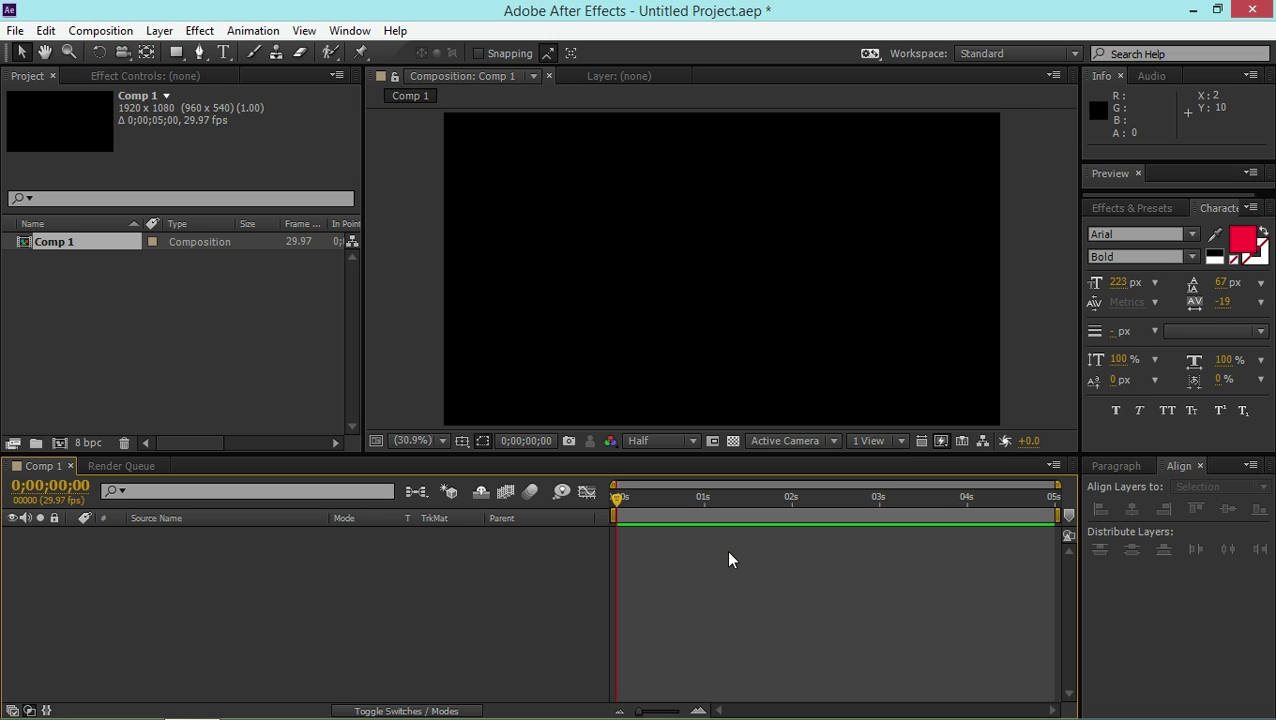
left_click(221, 53)
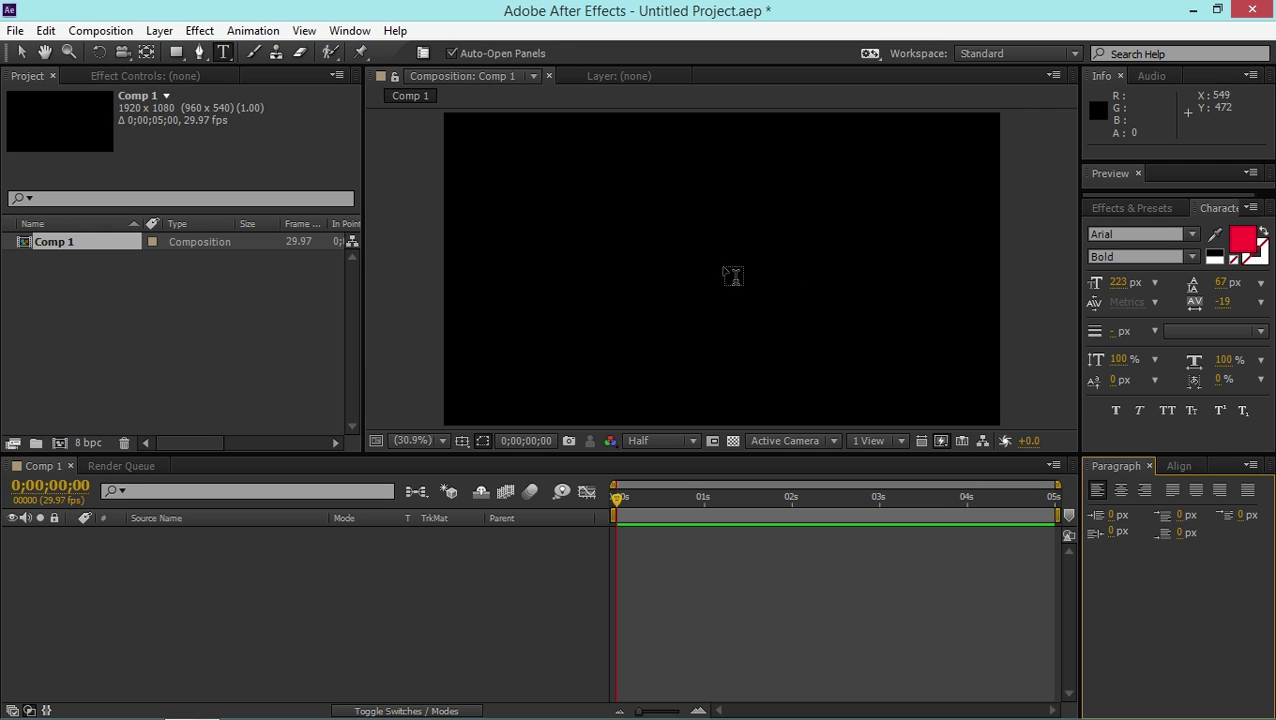
- Add a red bold text layer reading 'SHADOW' in Comp 1
left_click(629, 283)
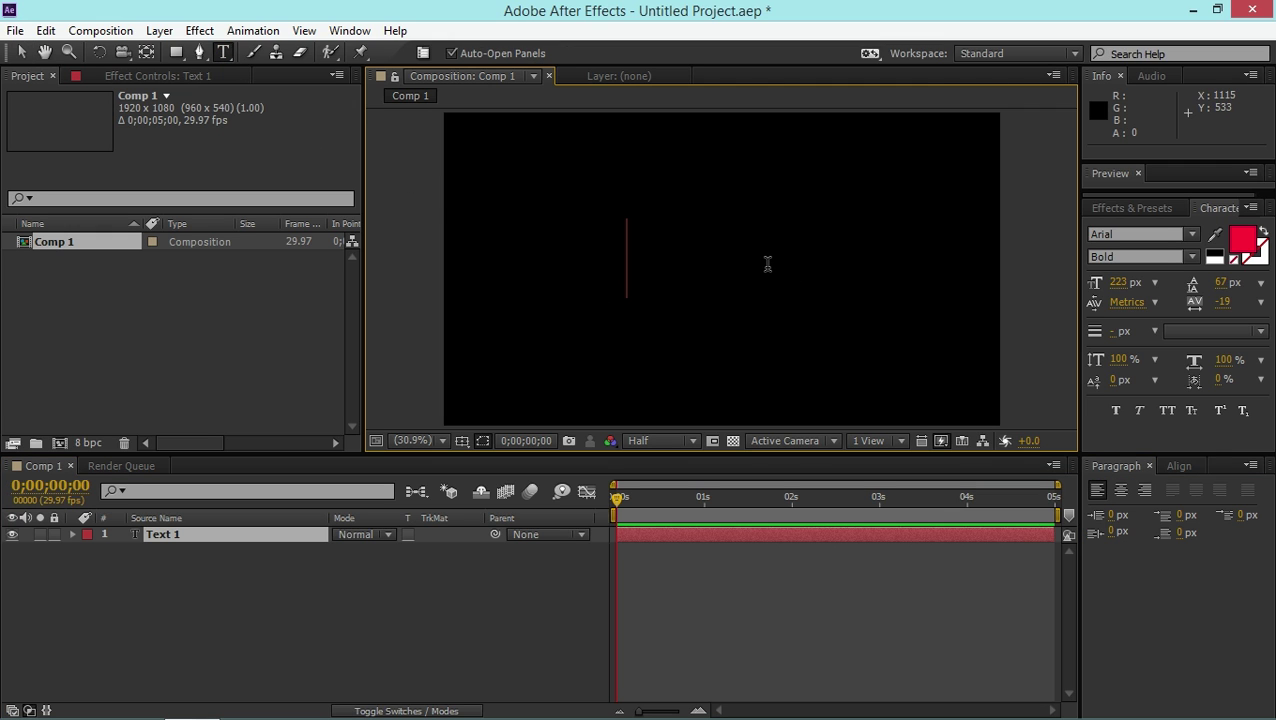
type("SHADOW")
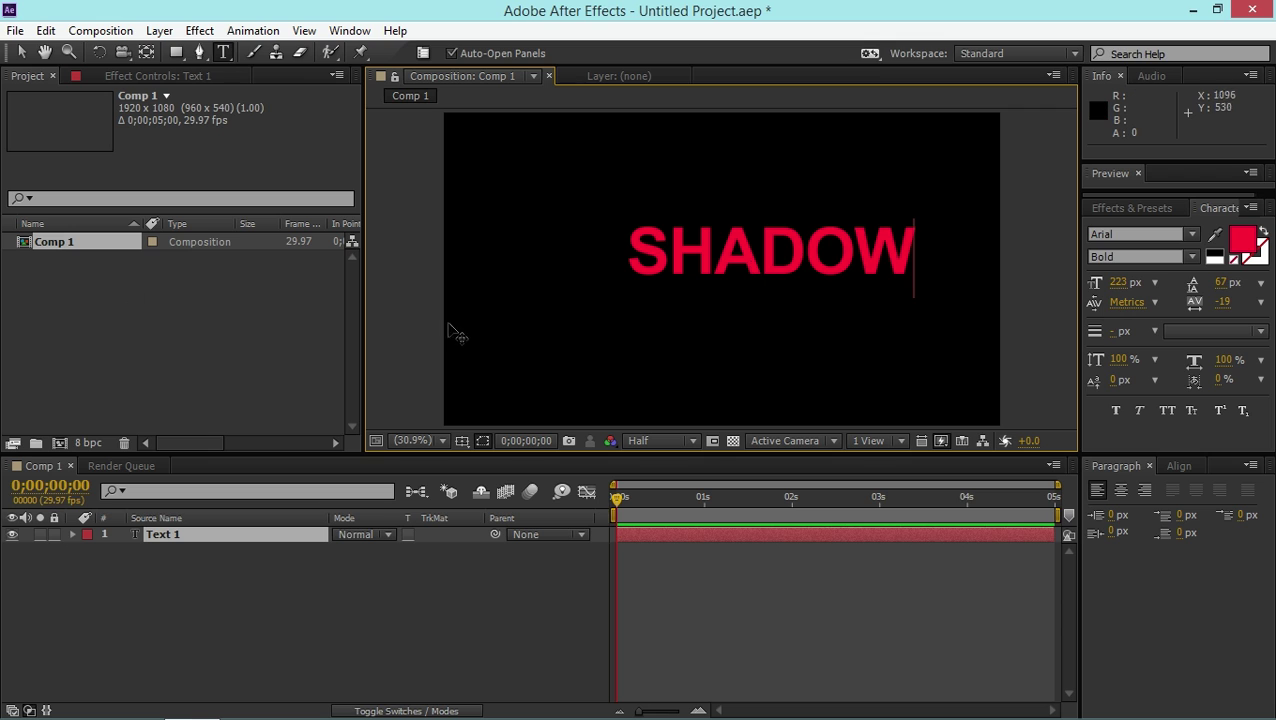
left_click(21, 55)
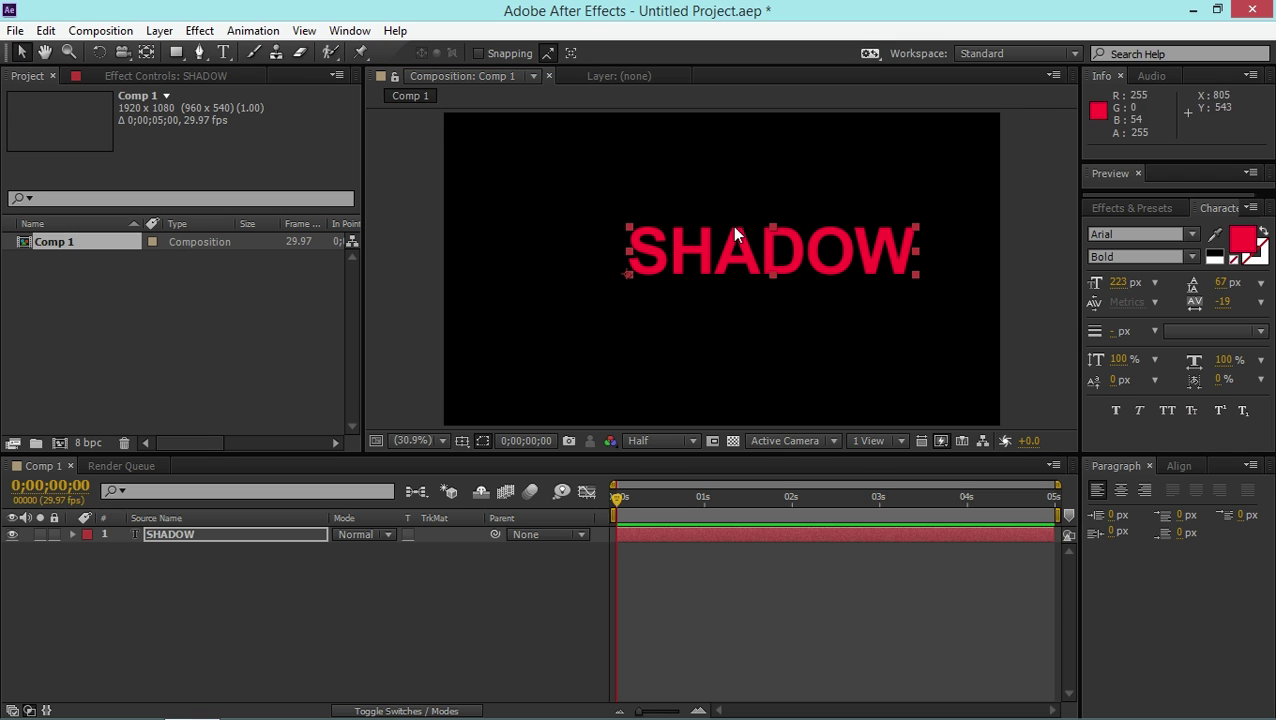
- Centre SHADOW horizontally and vertically in the comp using the Align panel
left_click(1170, 467)
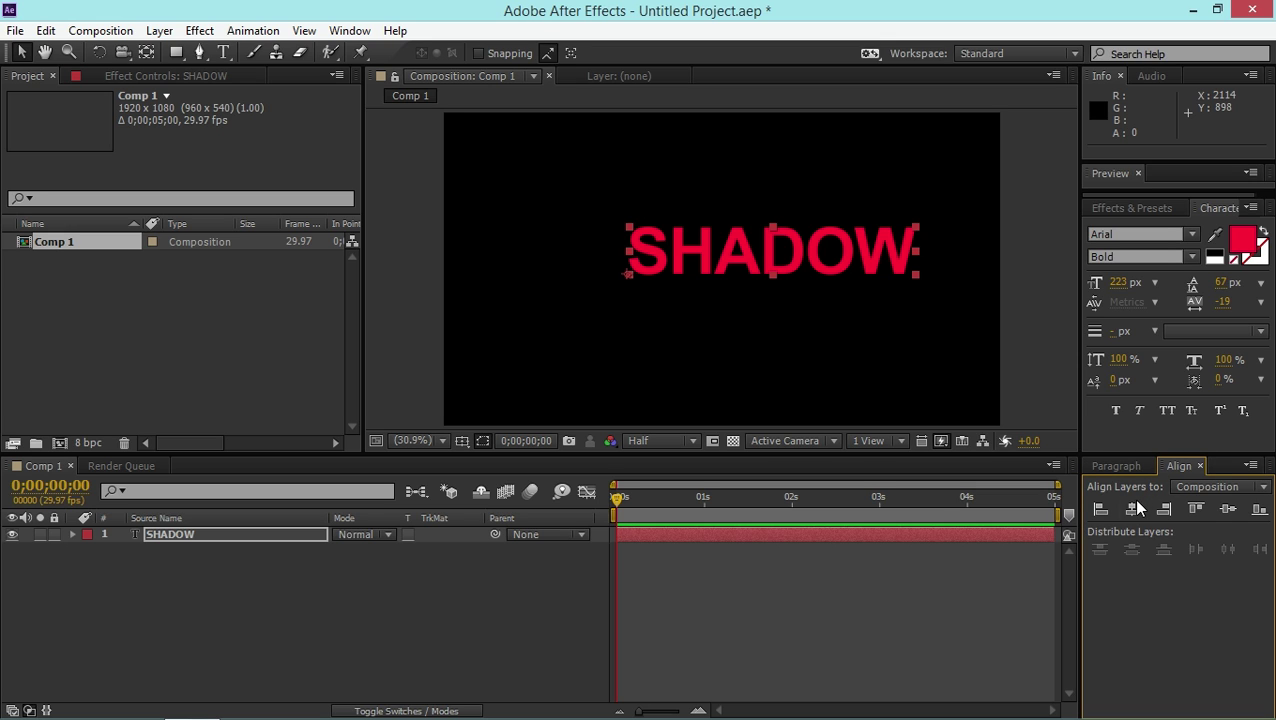
left_click(1133, 509)
left_click(1228, 509)
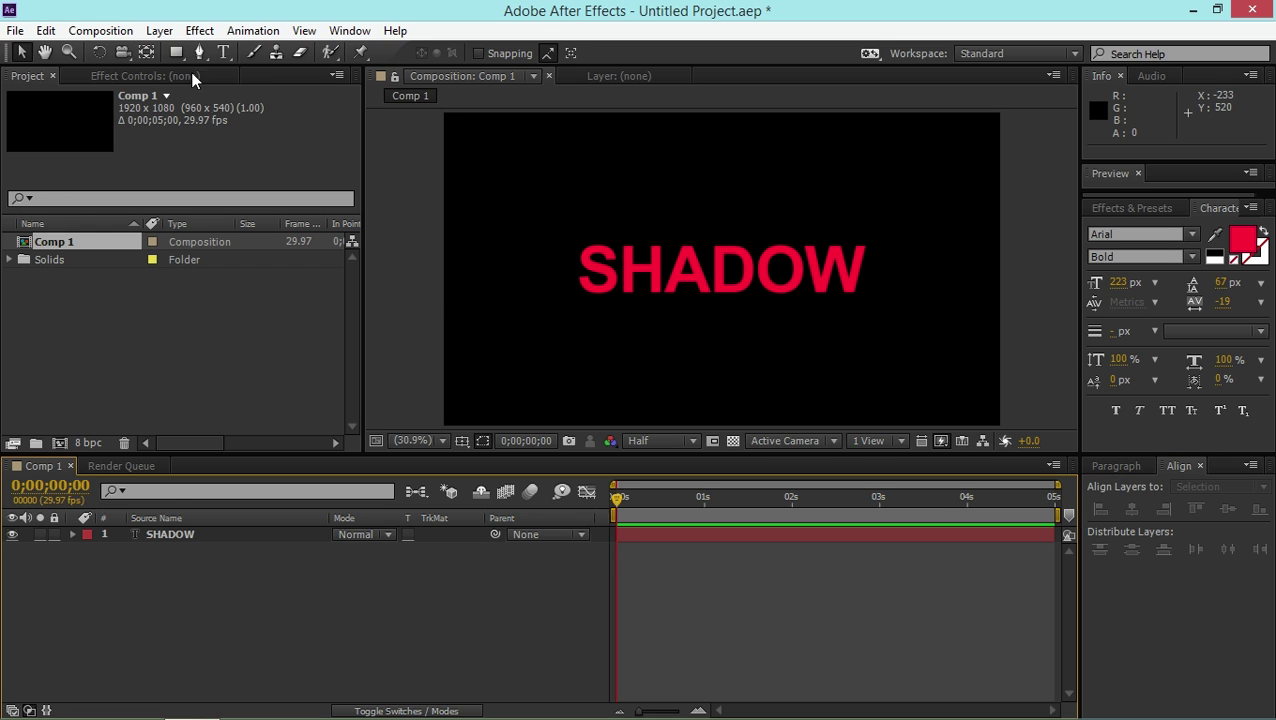
- Add a full-frame white solid layer
left_click(159, 30)
mouse_move(290, 31)
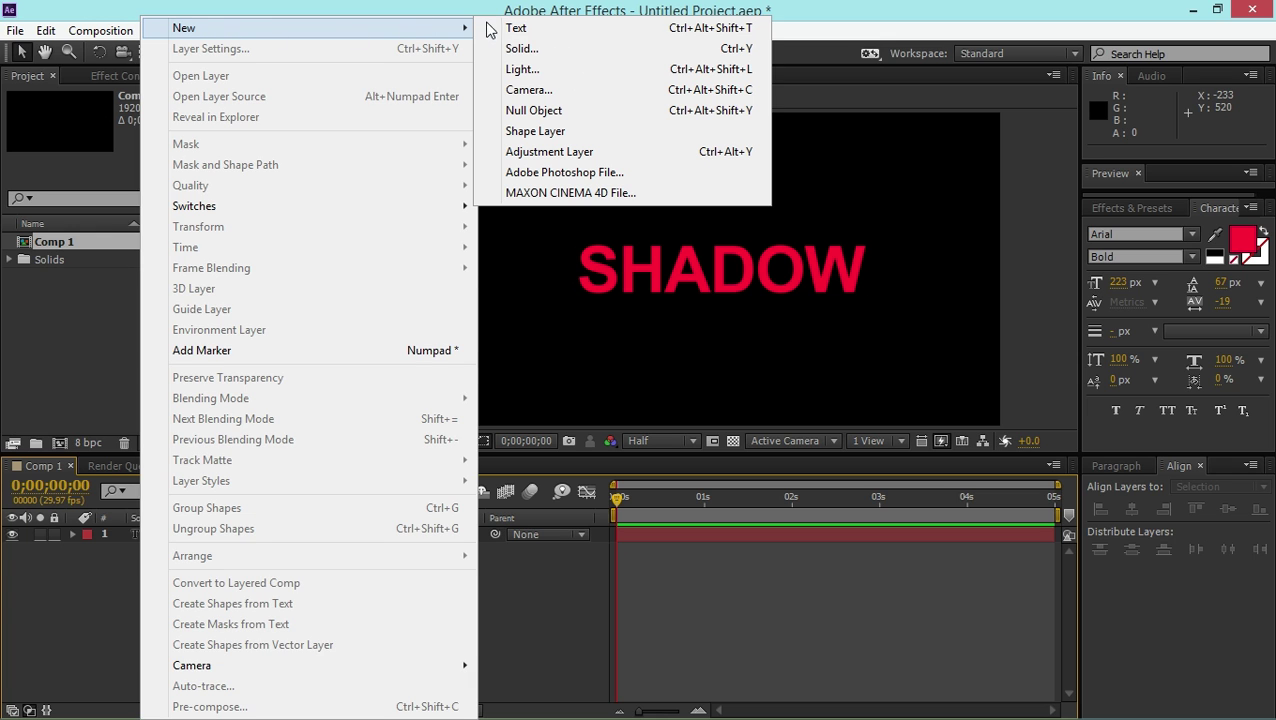
left_click(566, 50)
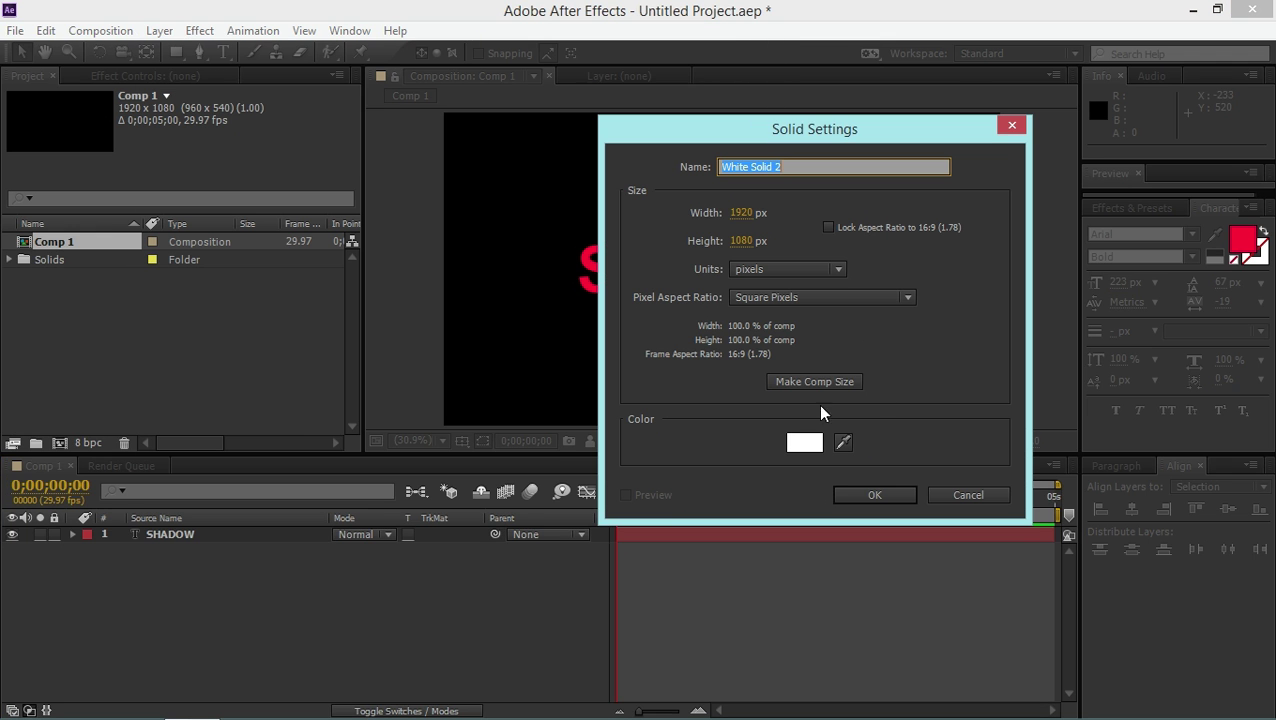
left_click(872, 494)
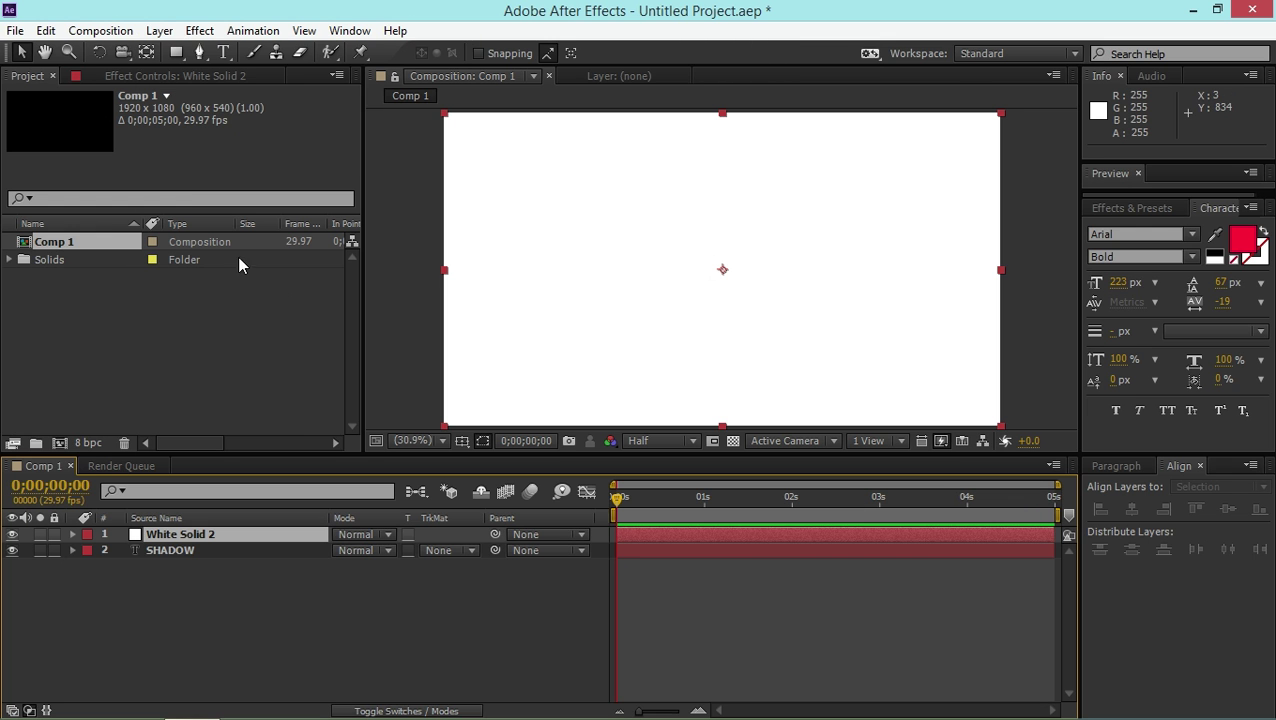
- Add a green 3DFF98 solid and reorder layers so SHADOW stays on top
left_click(159, 30)
mouse_move(243, 36)
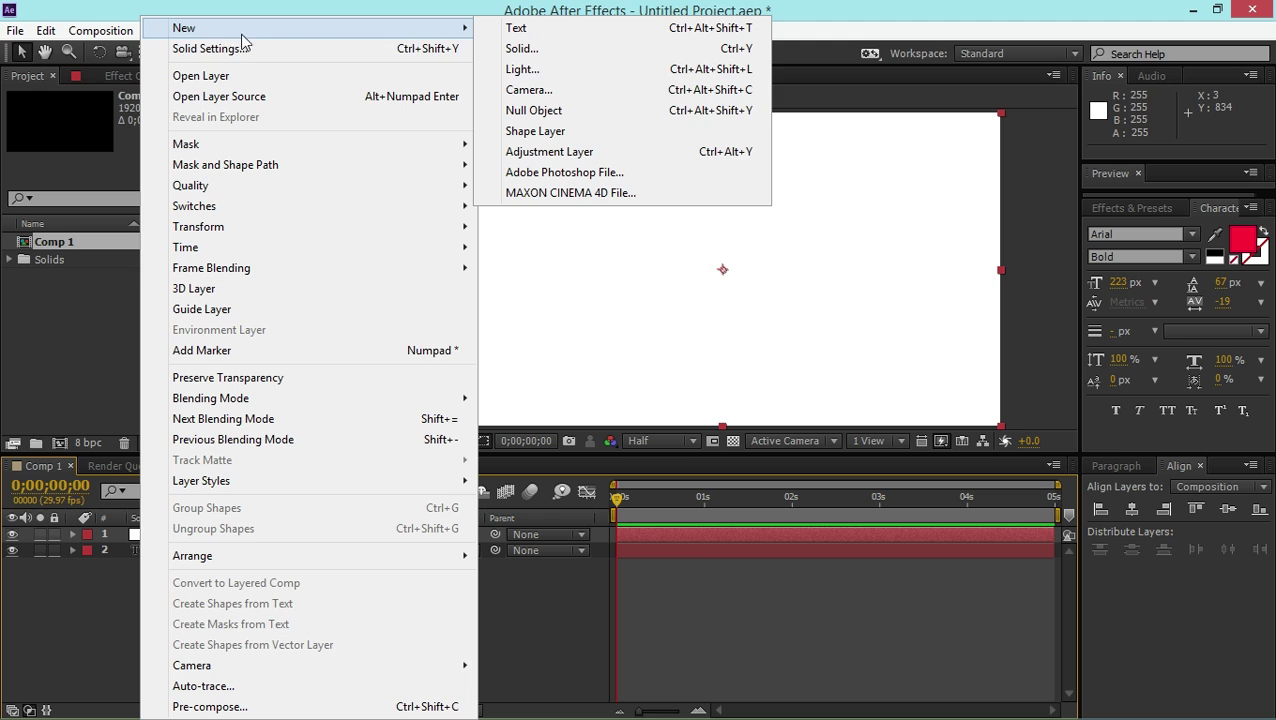
left_click(555, 52)
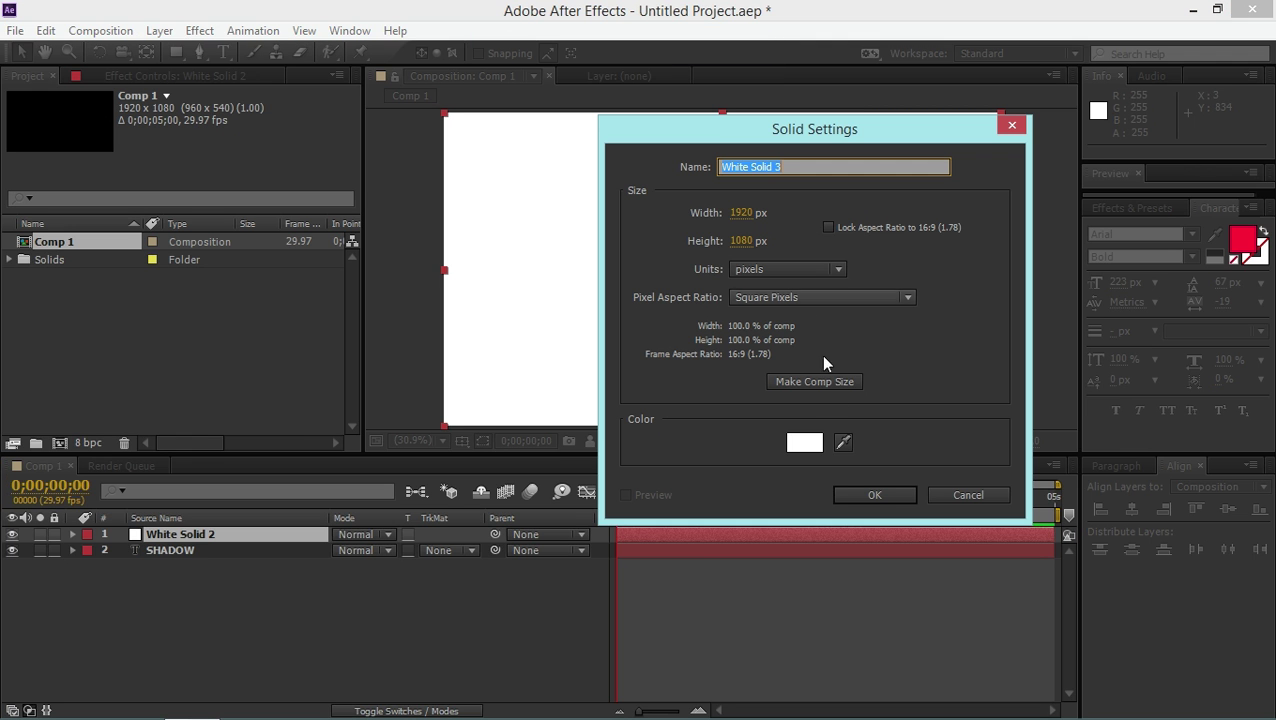
left_click(805, 444)
left_click_drag(925, 520, 945, 592)
left_click_drag(795, 518, 858, 435)
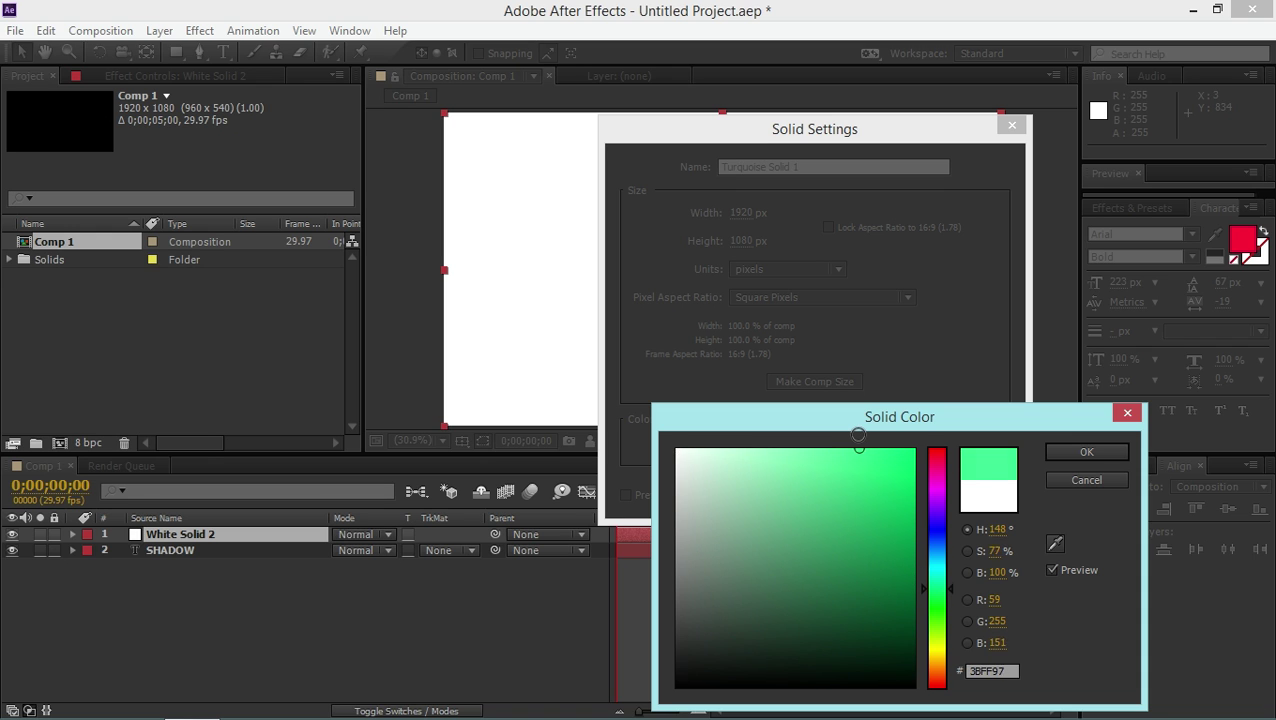
left_click(1069, 450)
left_click(870, 490)
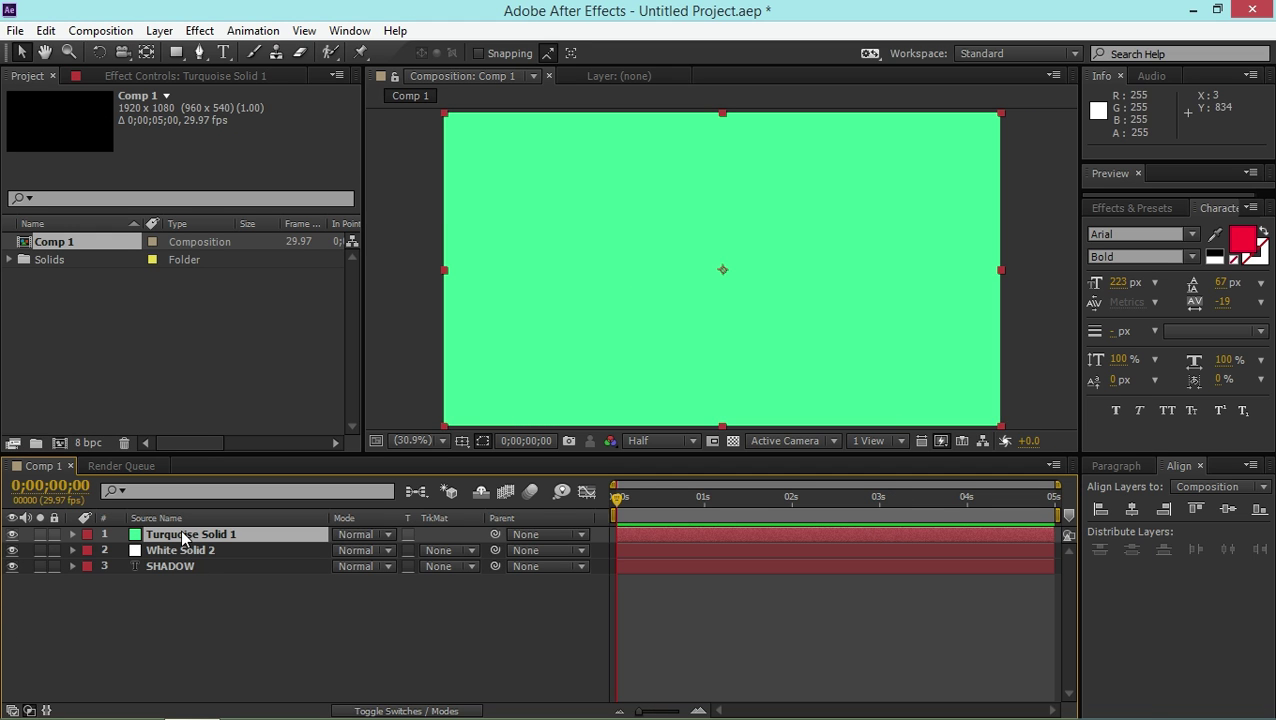
key("ctrl+z")
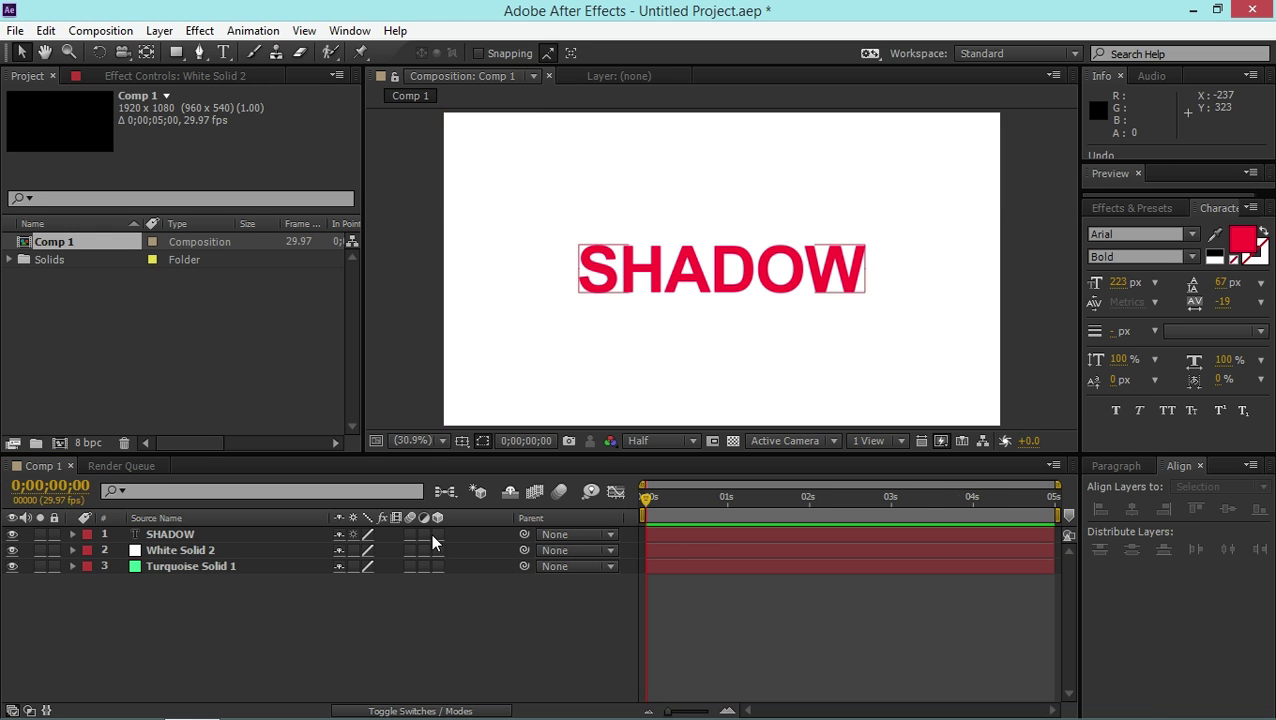
- Turn on the 3D Layer switch for SHADOW and White Solid 2
left_click(437, 534)
left_click(155, 534)
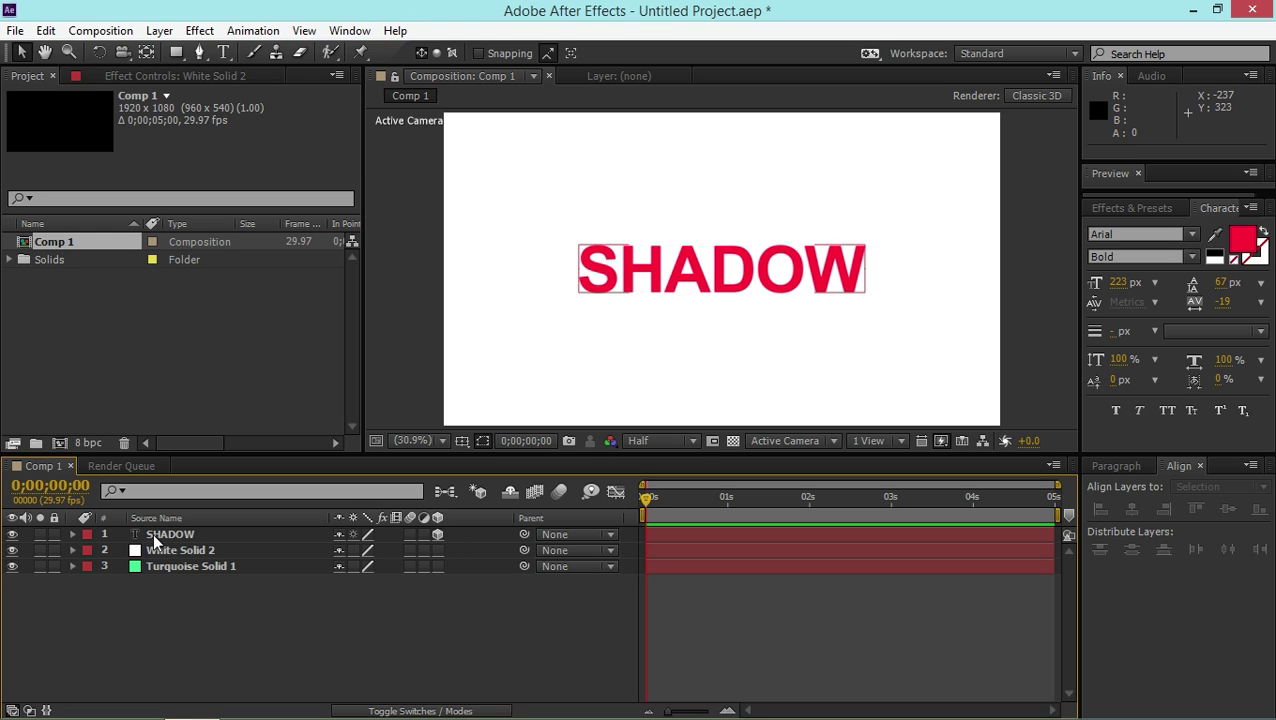
left_click(437, 550)
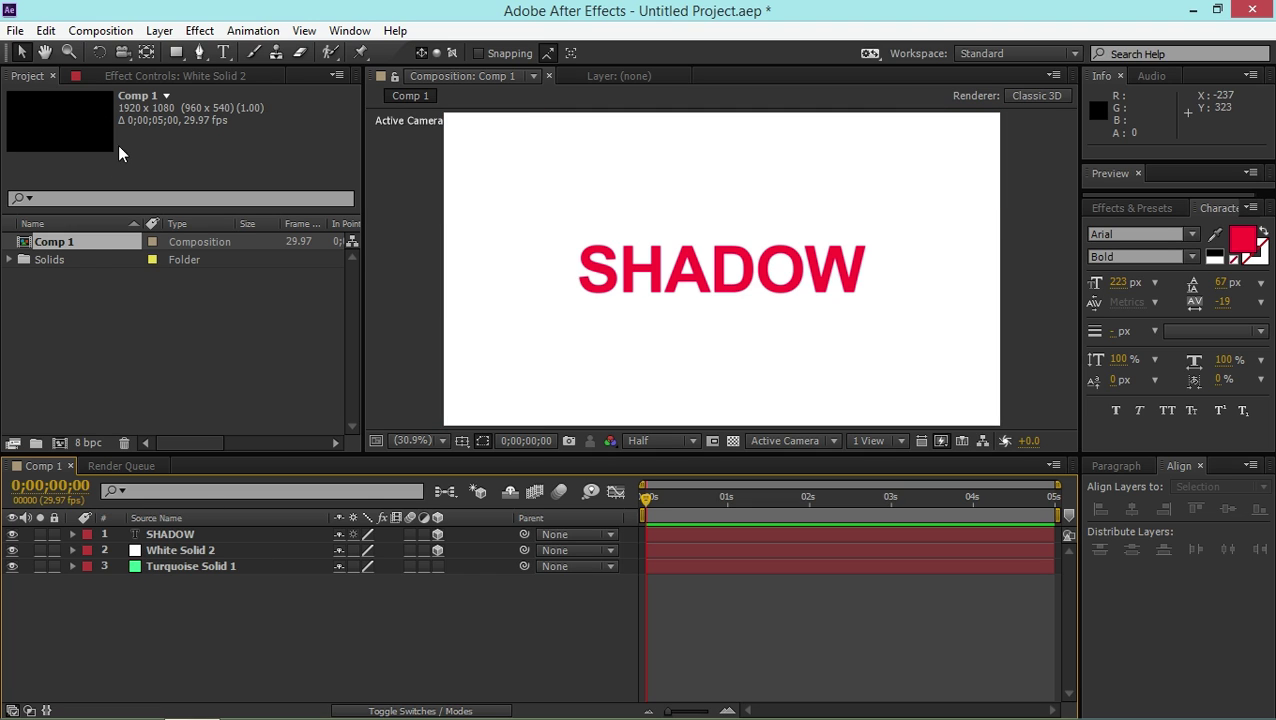
left_click(99, 50)
- Tilt White Solid 2 back on X into a floor and move it below the text
left_click(211, 550)
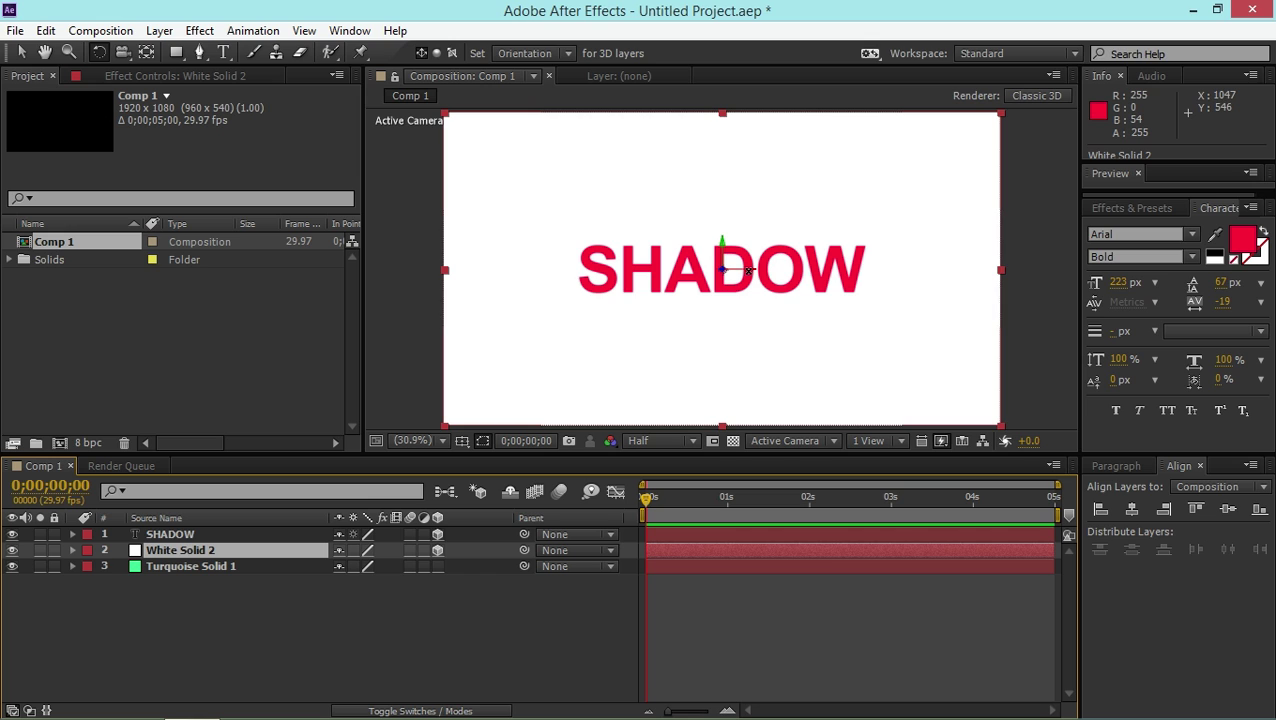
left_click_drag(748, 271, 747, 247)
left_click(21, 52)
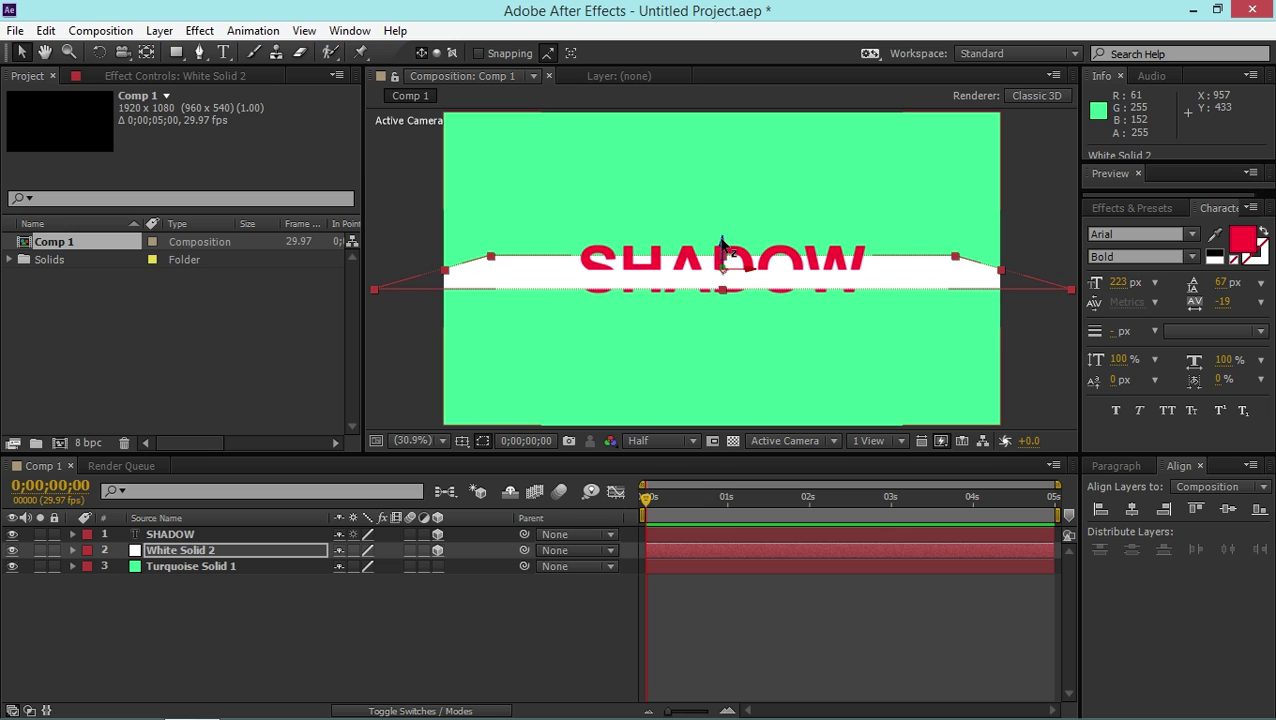
left_click_drag(723, 243, 736, 266)
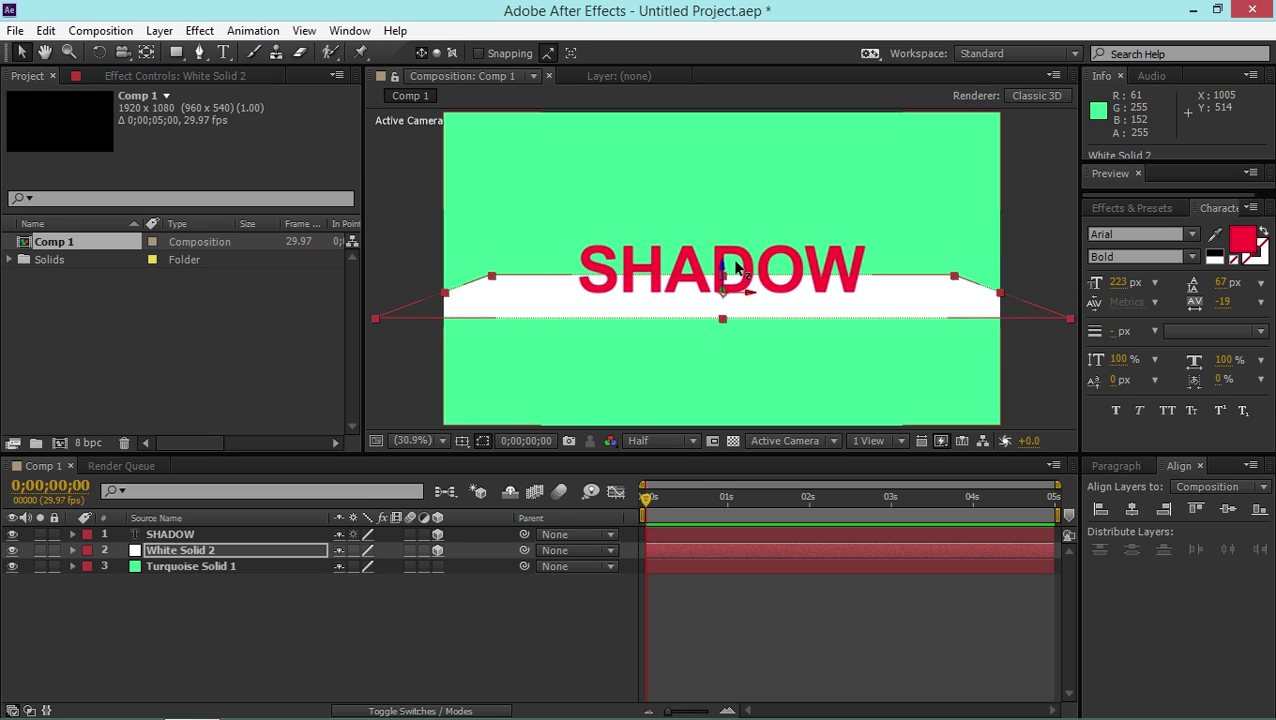
- Stretch the floor down toward the bottom and widen it on both sides
left_click(246, 645)
left_click(163, 550)
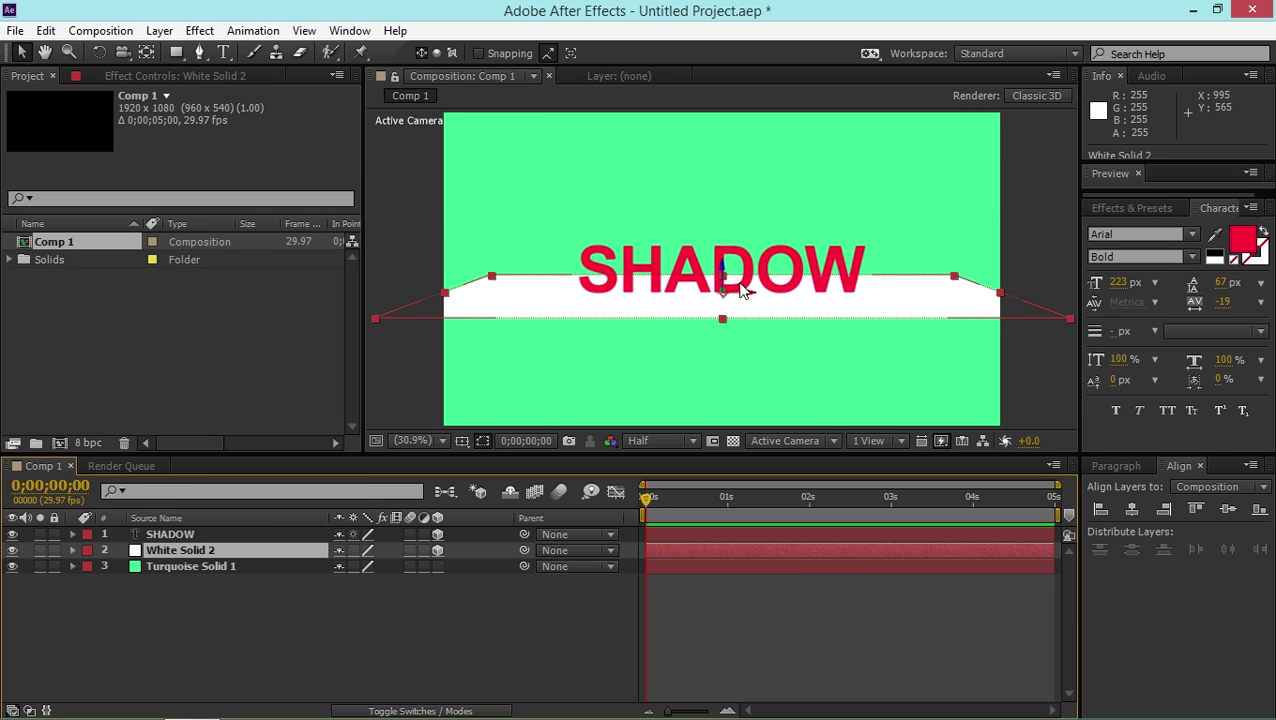
left_click_drag(723, 320, 723, 380)
left_click_drag(444, 295, 403, 294)
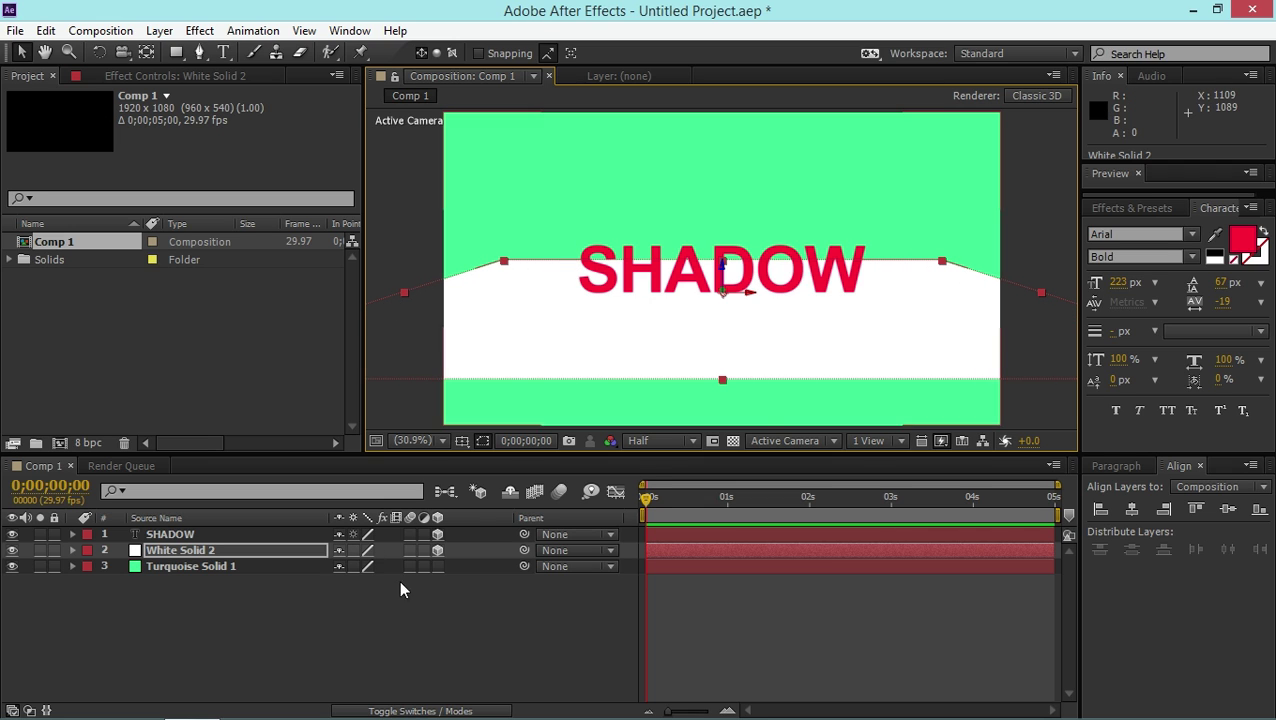
- Add shadow-casting spot Light 1 at 80% intensity and place it atop the layer stack
left_click(163, 31)
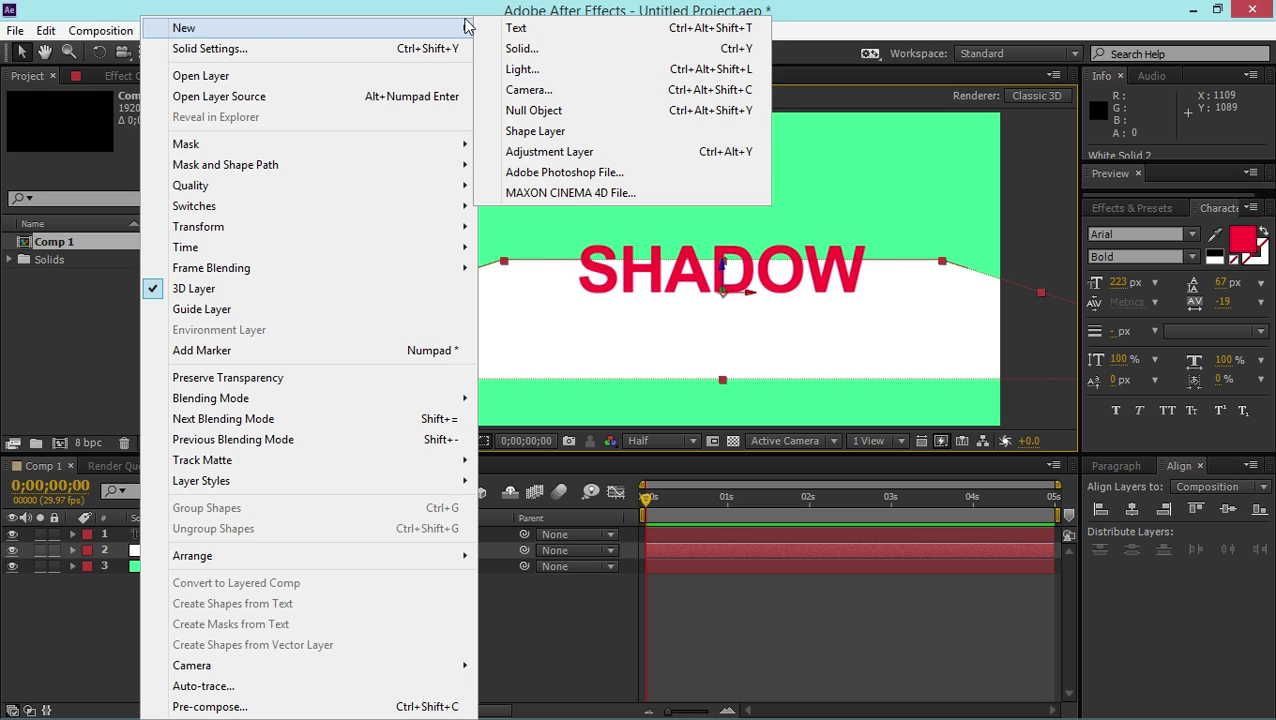
mouse_move(470, 30)
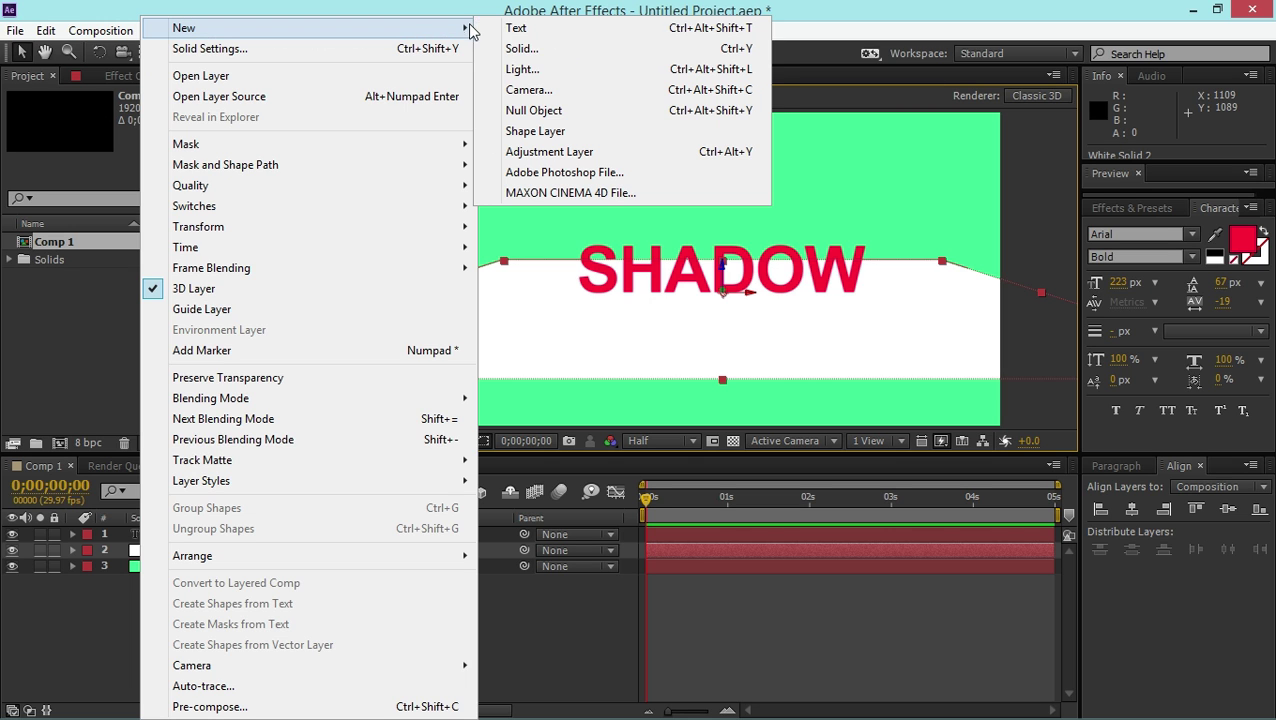
left_click(549, 69)
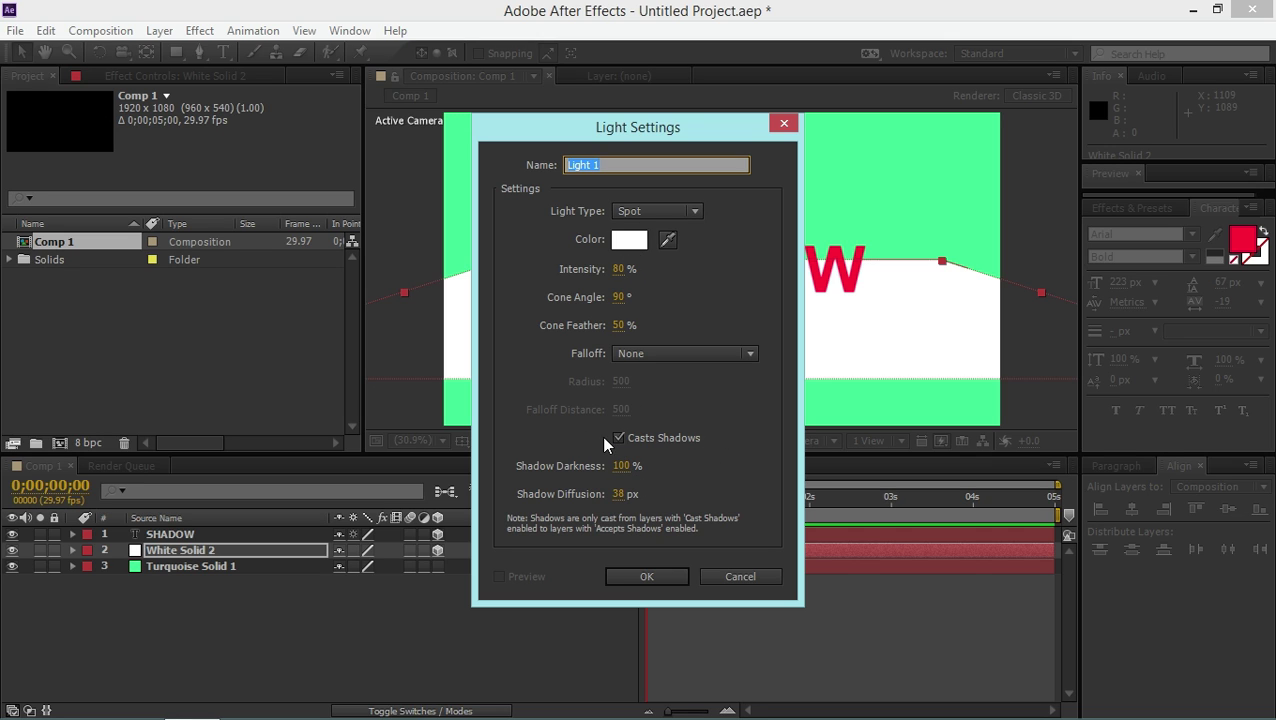
left_click(625, 574)
left_click_drag(224, 553, 270, 525)
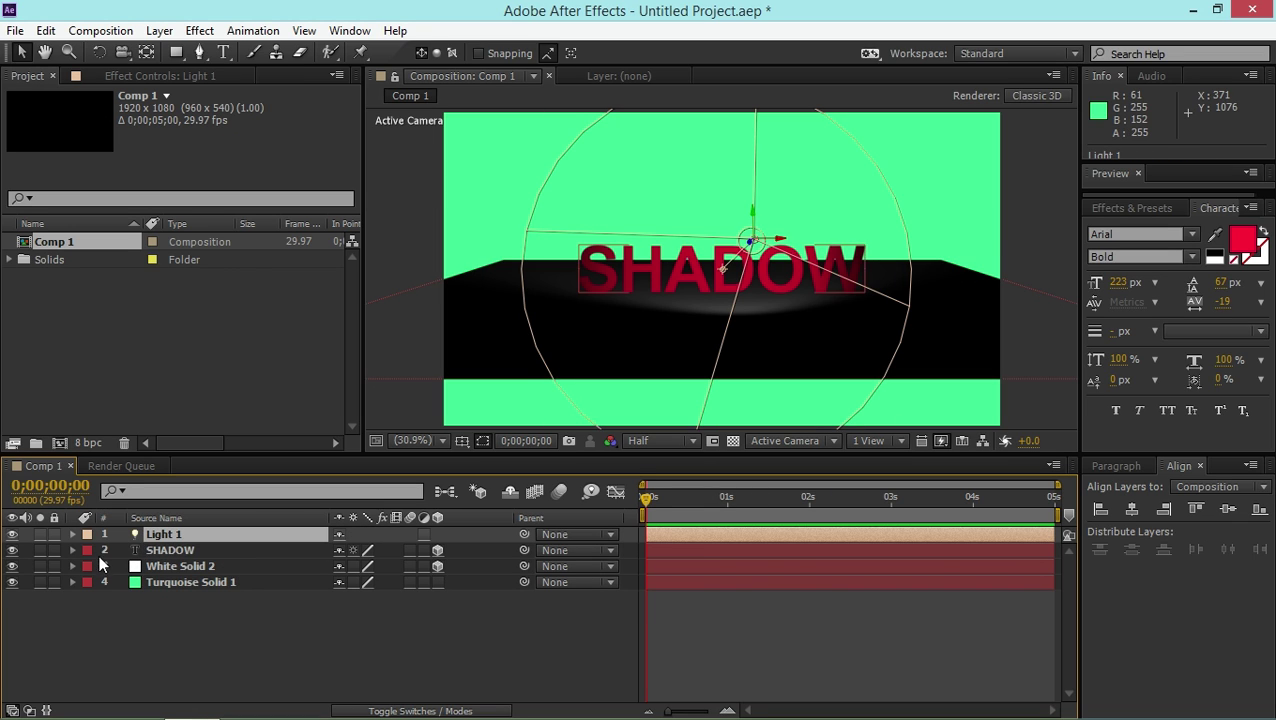
- Set White Solid 2's Material Options Accepts Lights to Off
left_click(72, 567)
left_click(190, 566)
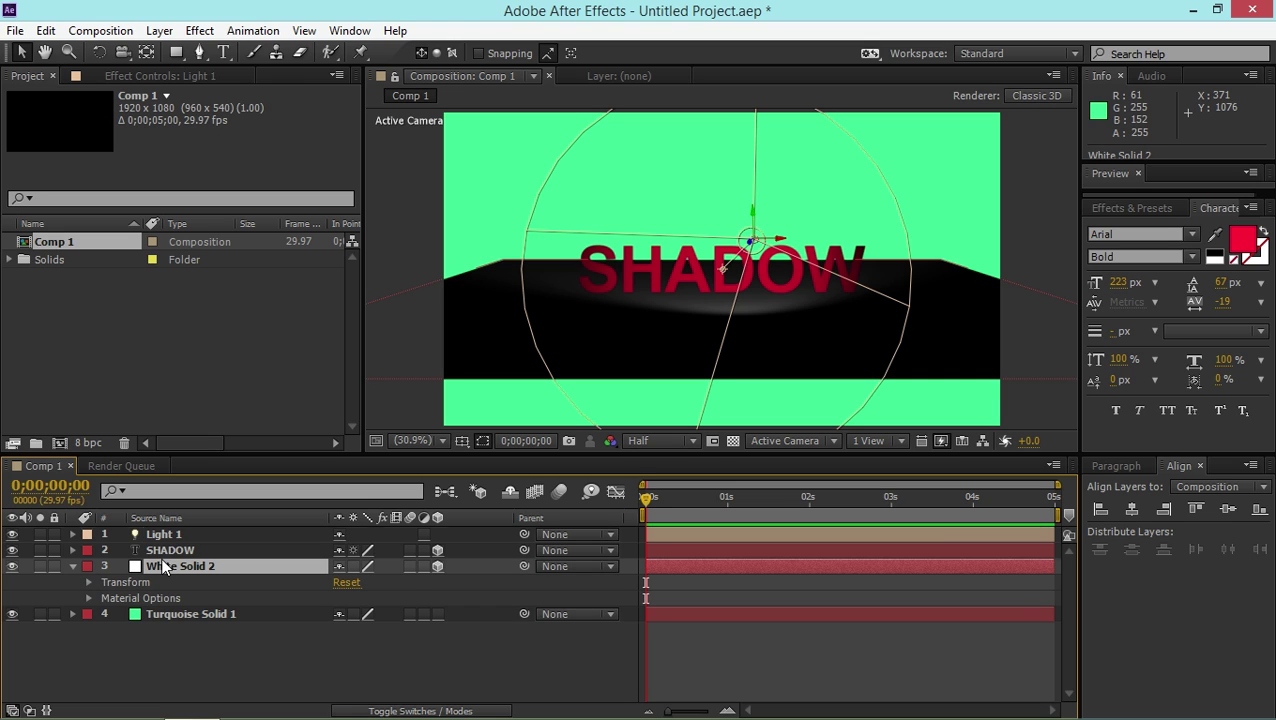
left_click(88, 598)
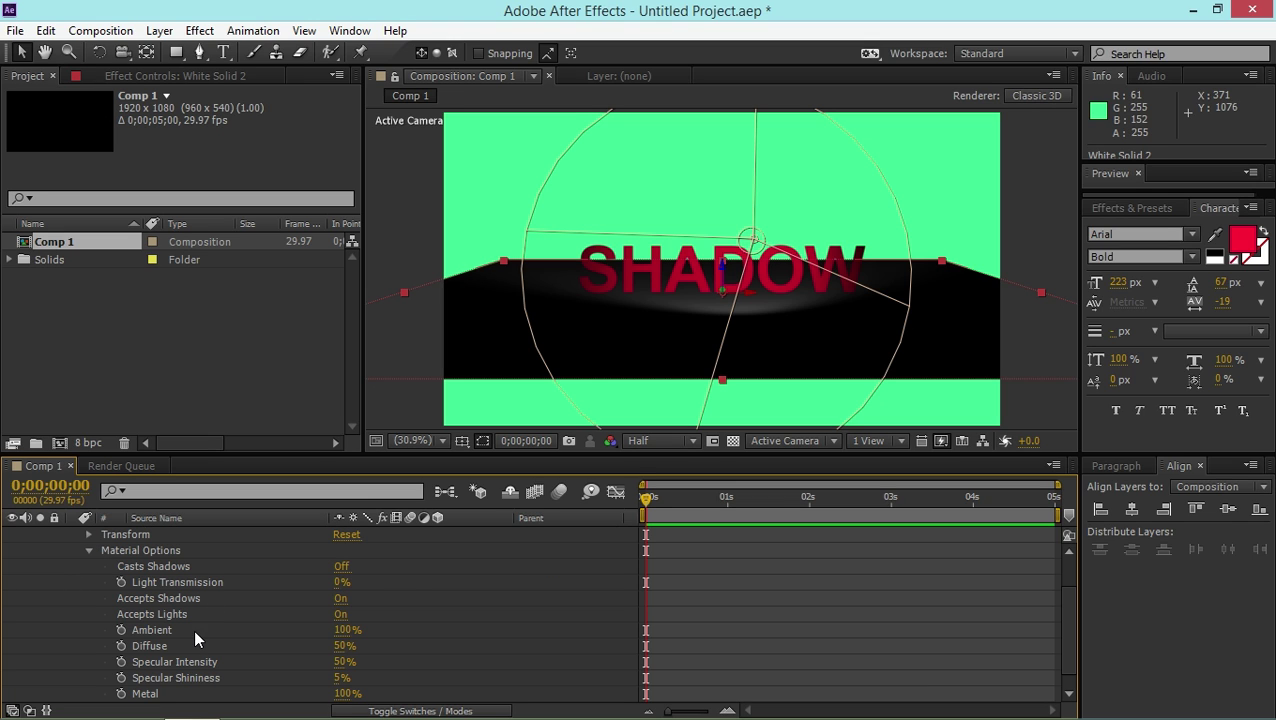
left_click(341, 615)
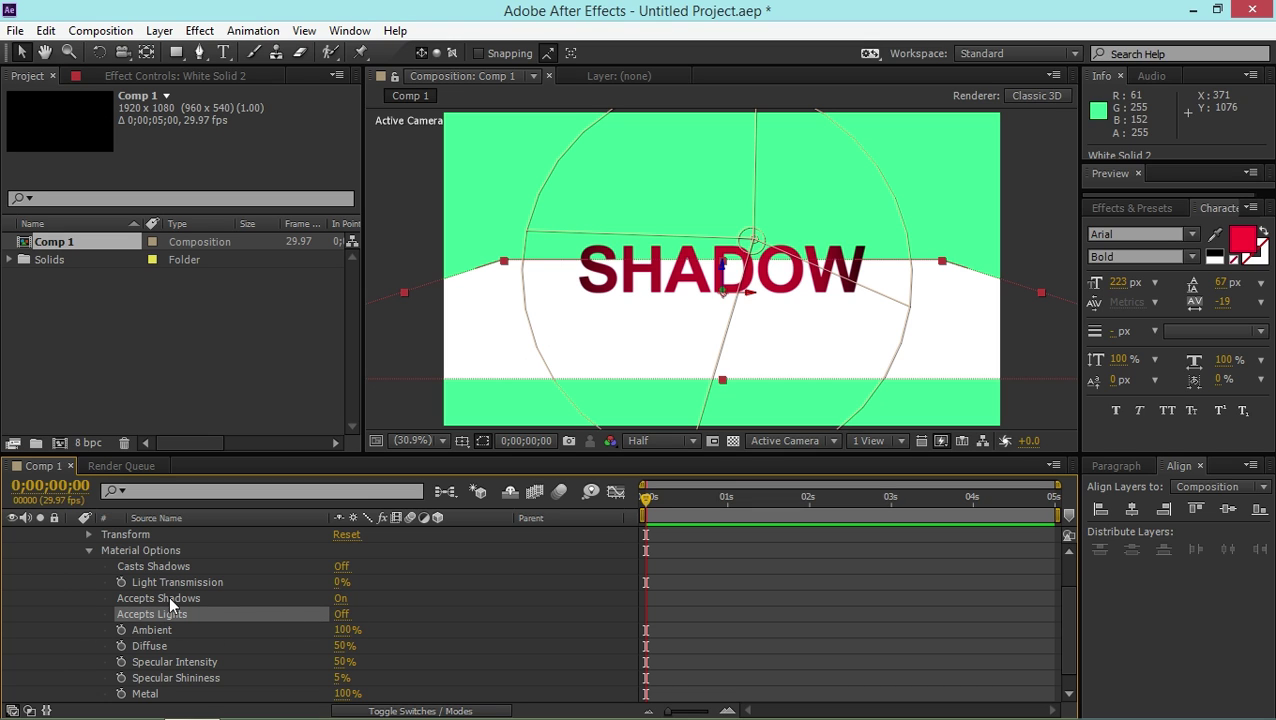
scroll(81, 583, "up", 2)
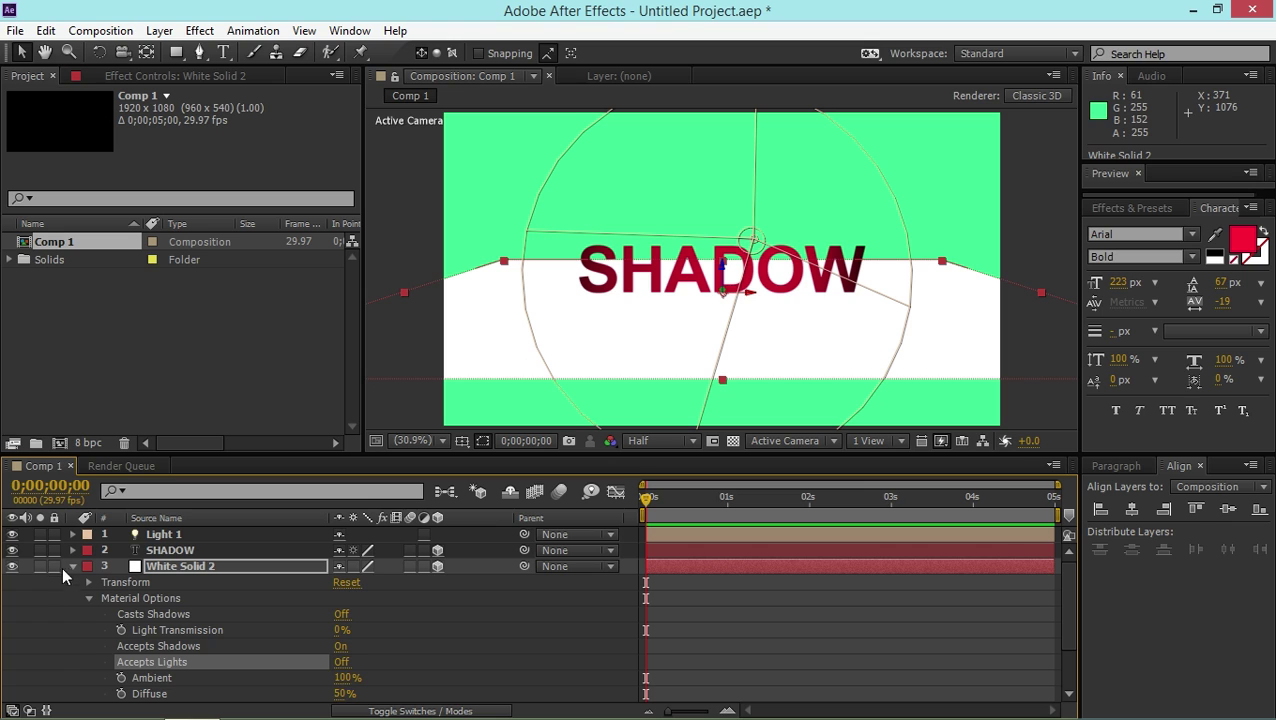
left_click(72, 566)
left_click(72, 550)
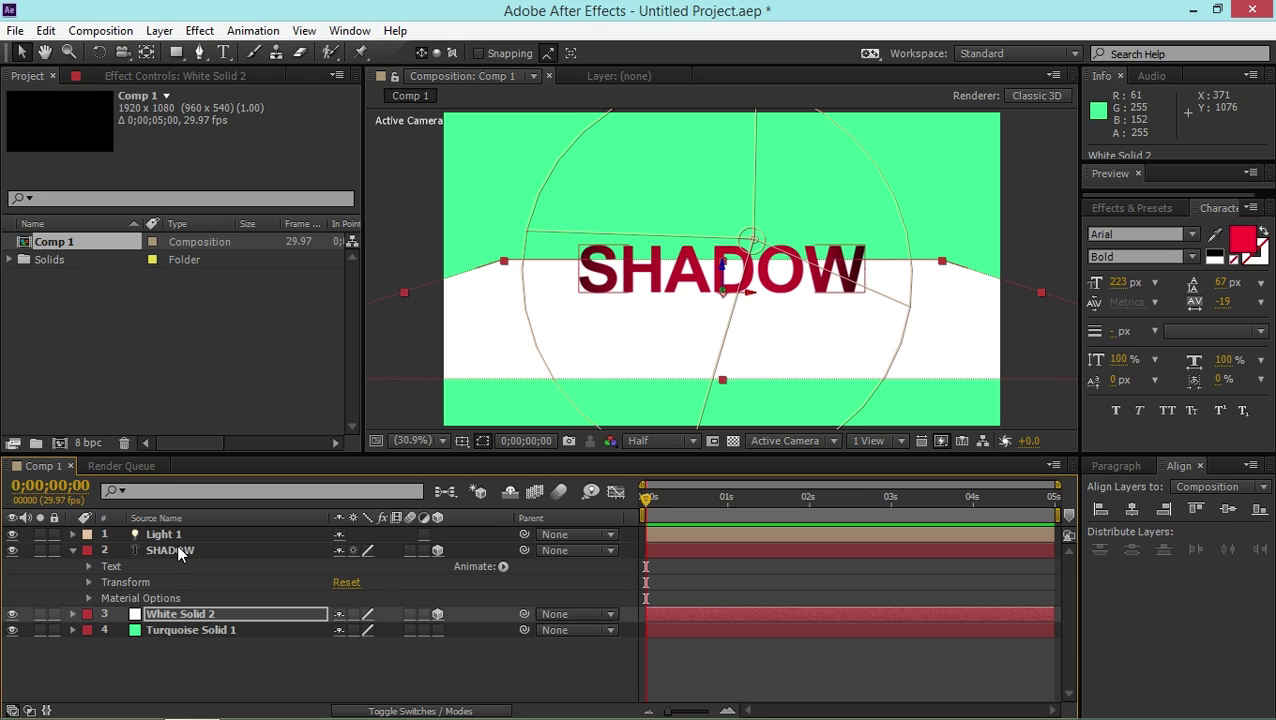
- Set SHADOW's Material Options to Casts Shadows On and Accepts Lights Off
left_click(88, 598)
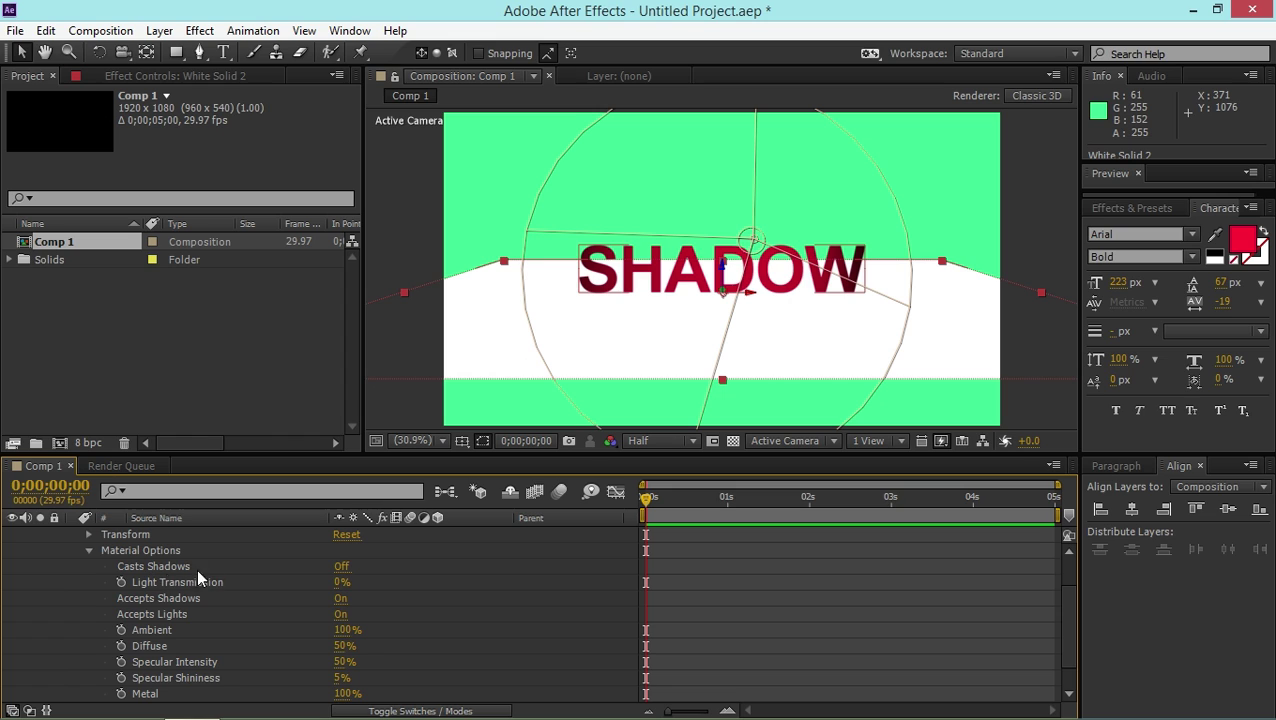
left_click(341, 567)
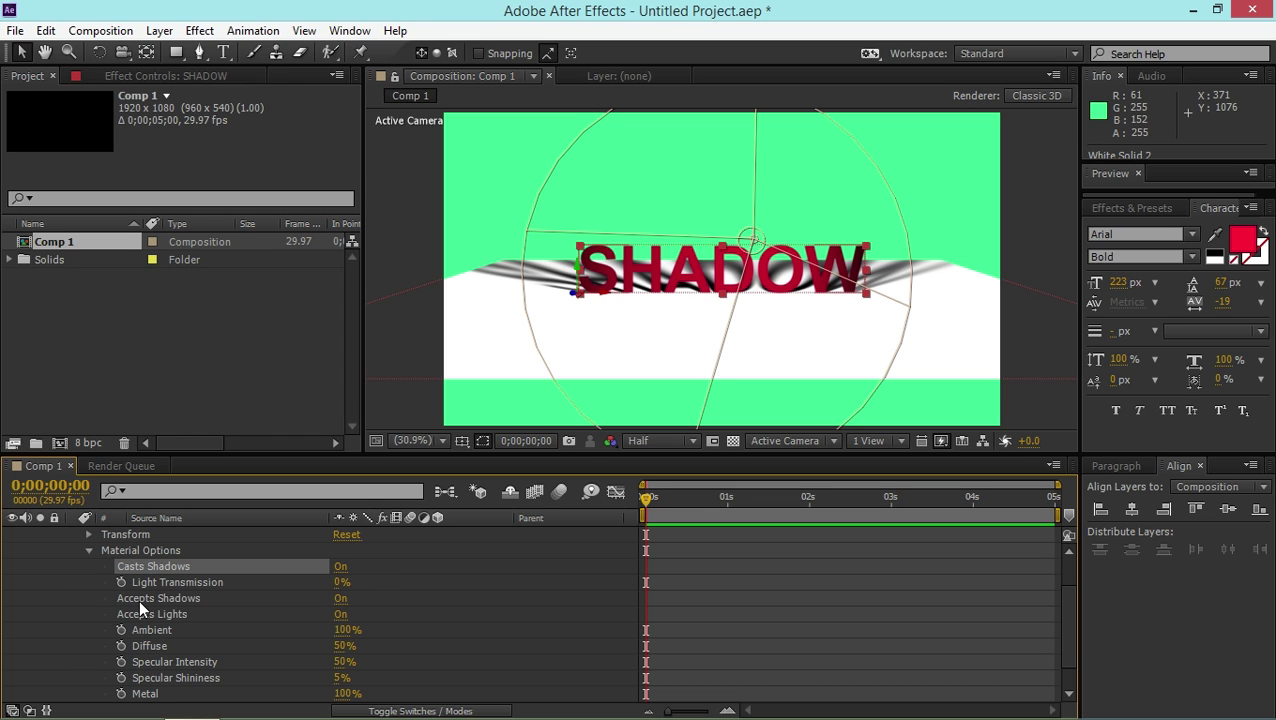
left_click(340, 614)
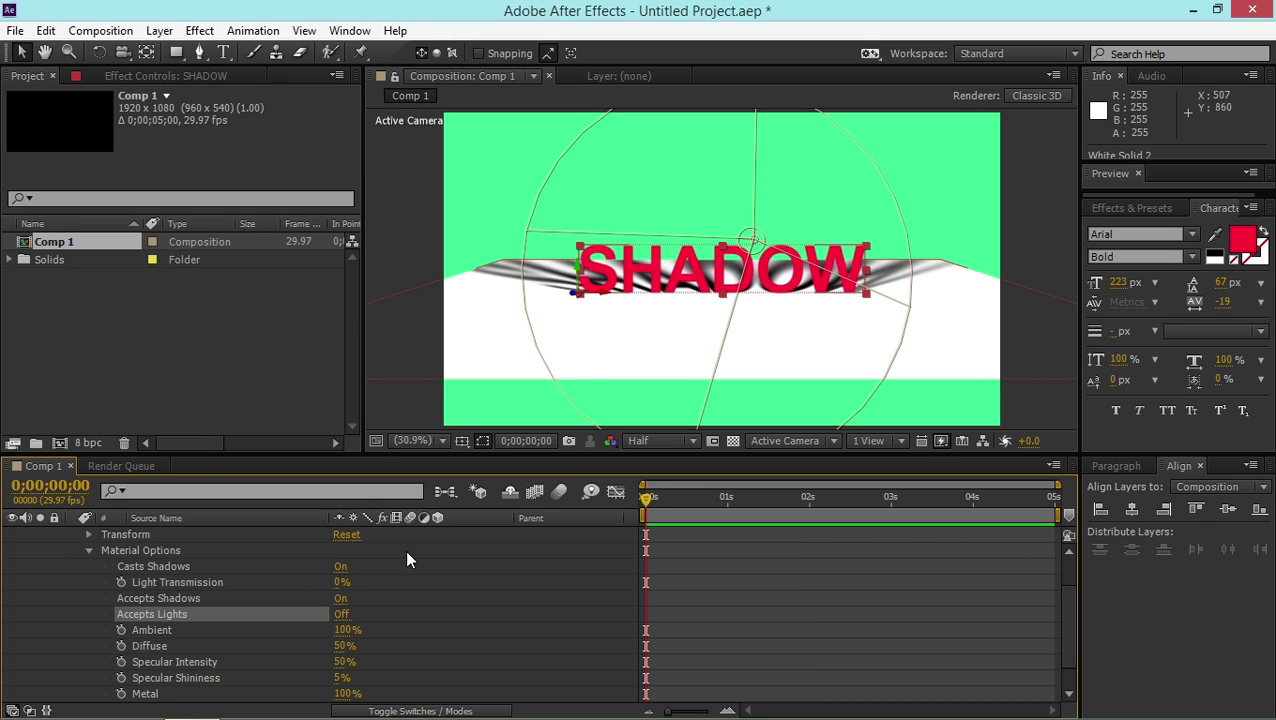
left_click(339, 615)
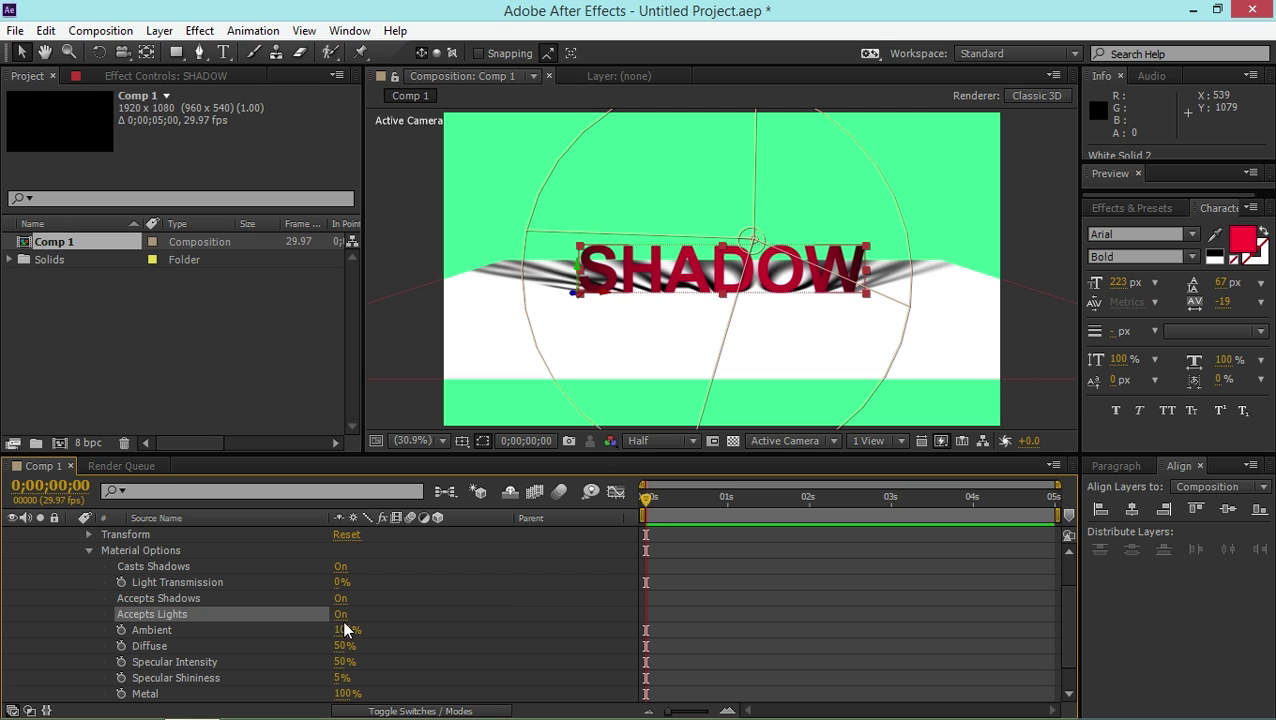
left_click(340, 616)
scroll(160, 619, "up", 2)
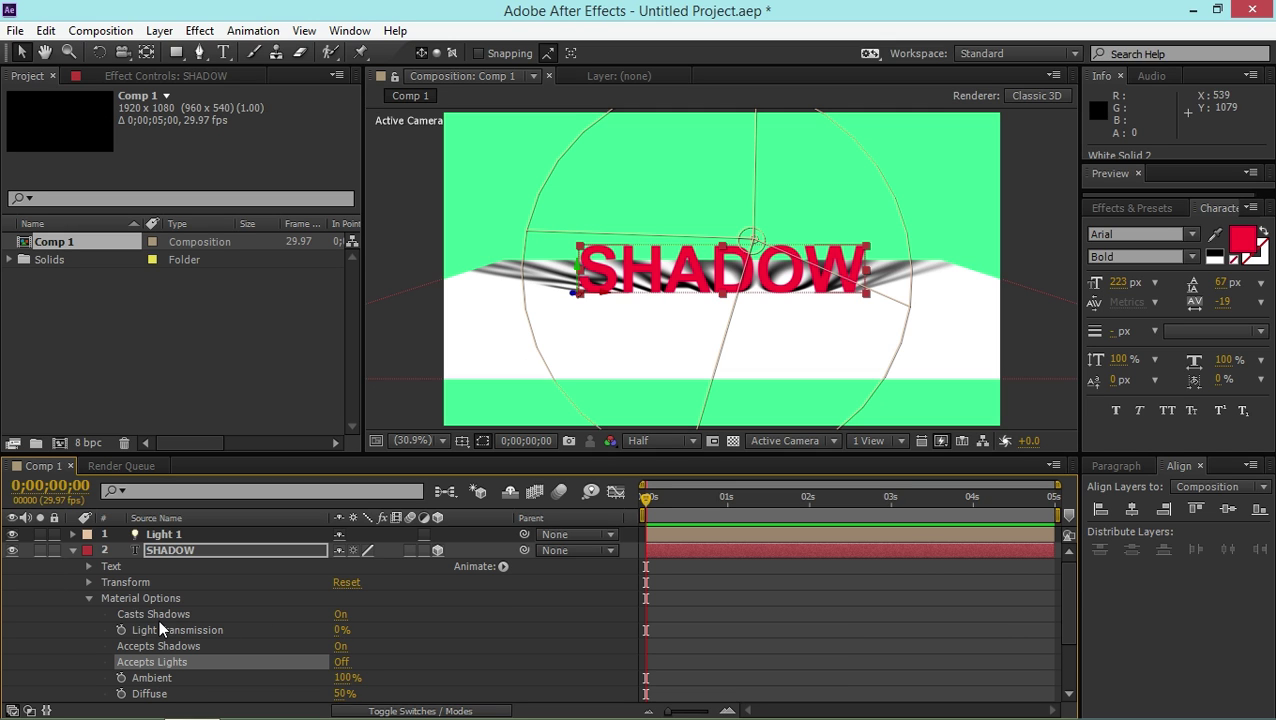
left_click(72, 550)
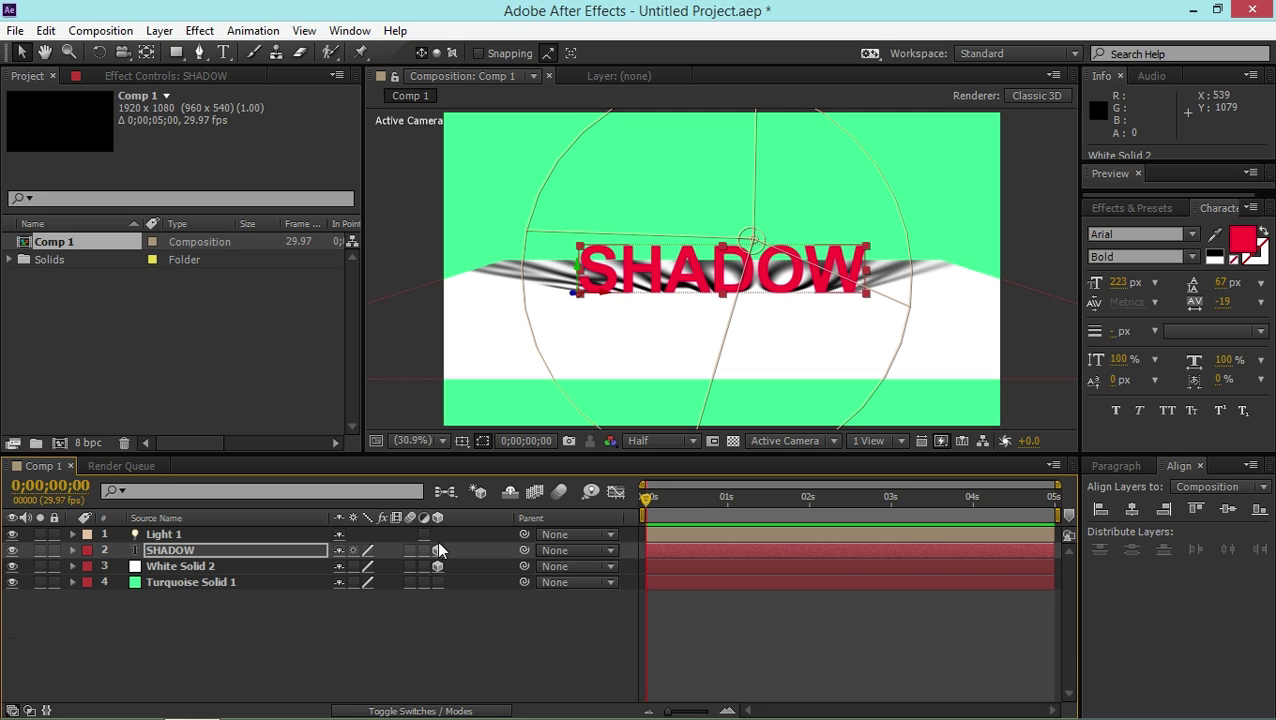
left_click(880, 445)
- In 4 Views, raise Light 1 and lower its target so SHADOW's shadow stretches left
left_click(860, 524)
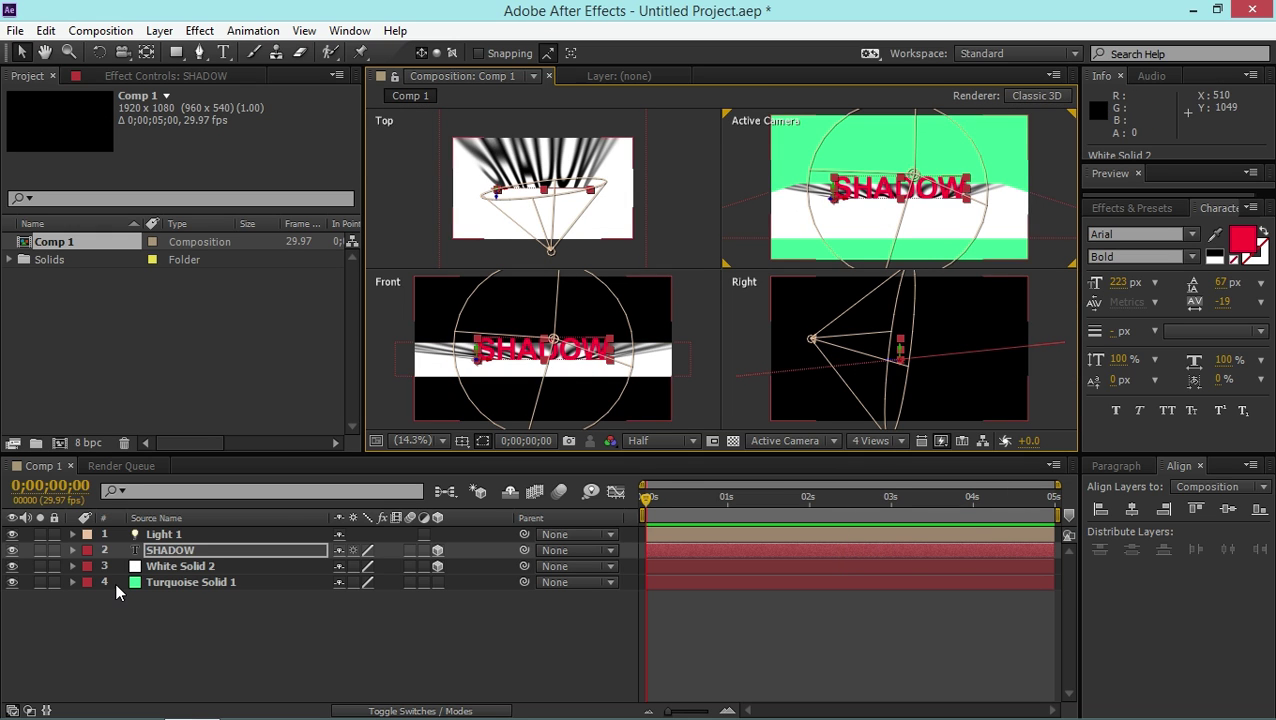
left_click(160, 534)
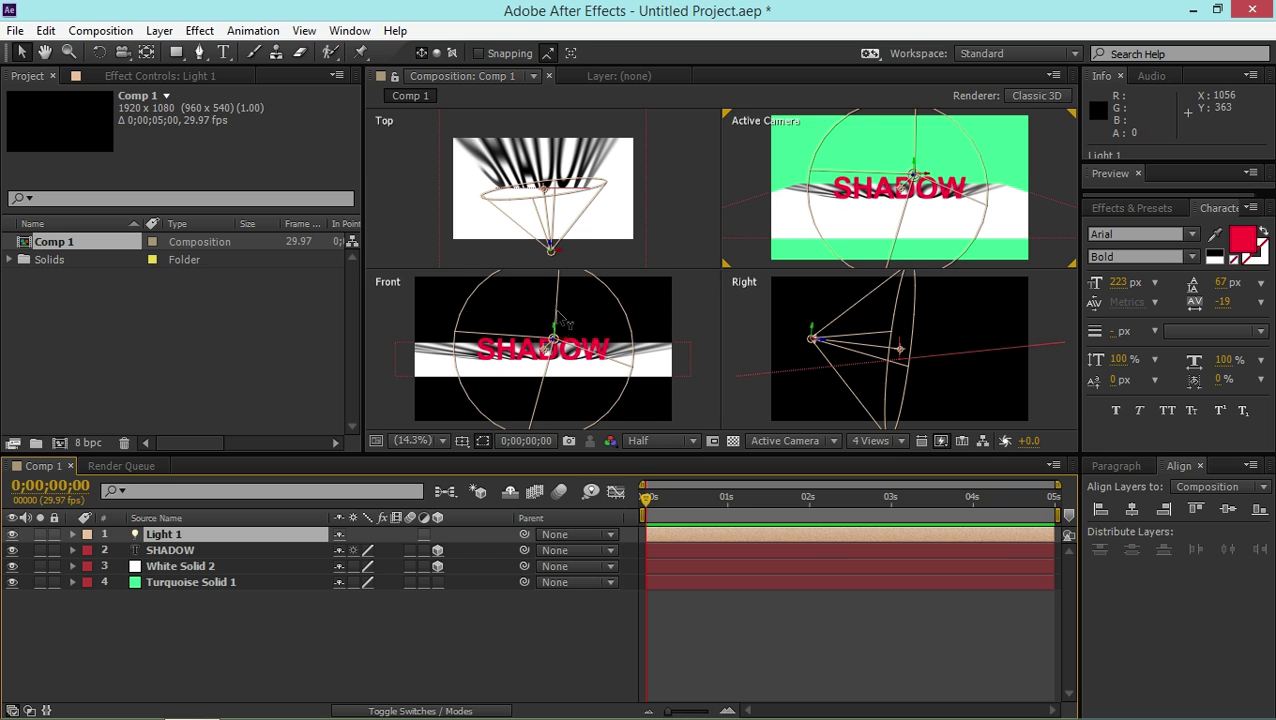
left_click_drag(563, 318, 558, 288)
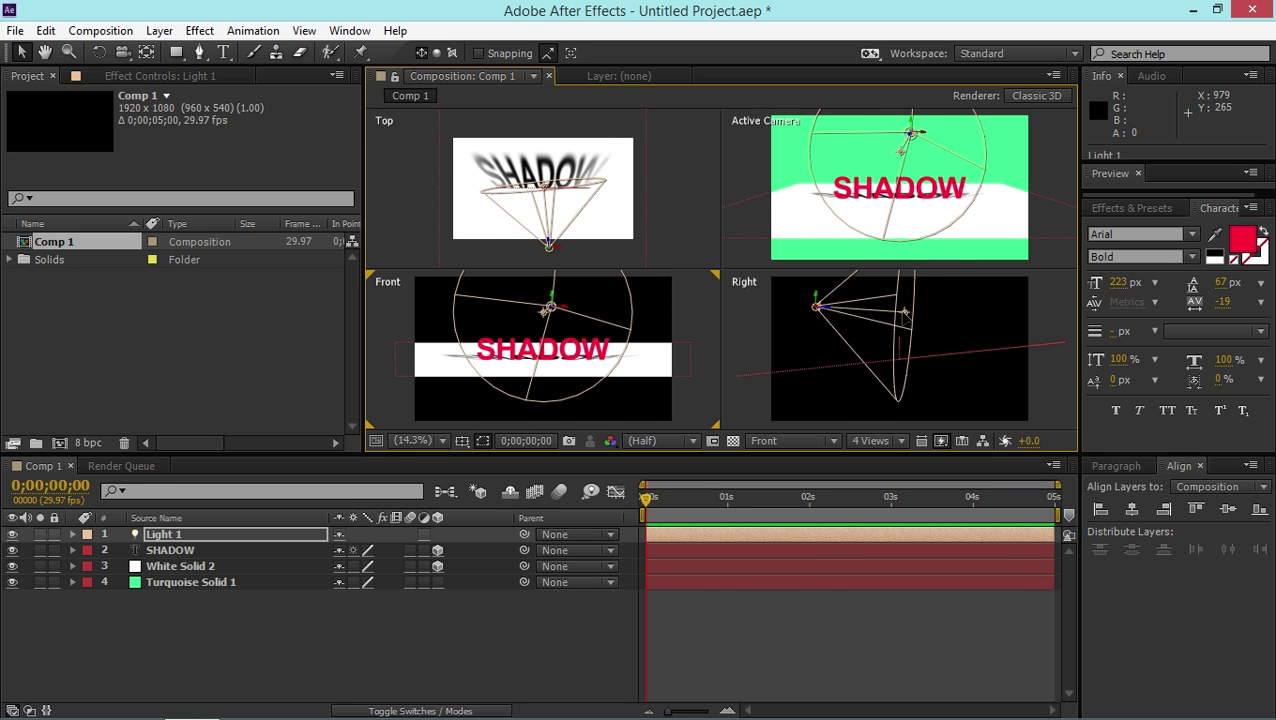
left_click_drag(904, 313, 900, 345)
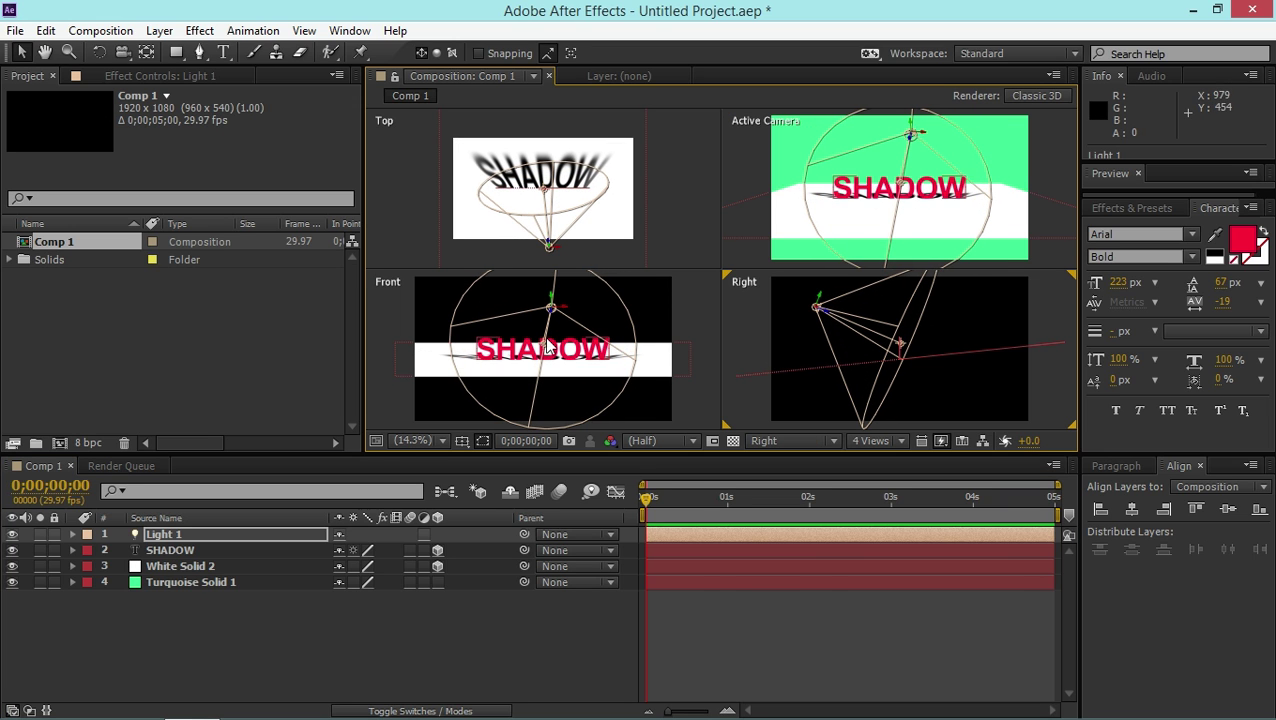
left_click_drag(595, 314, 566, 349)
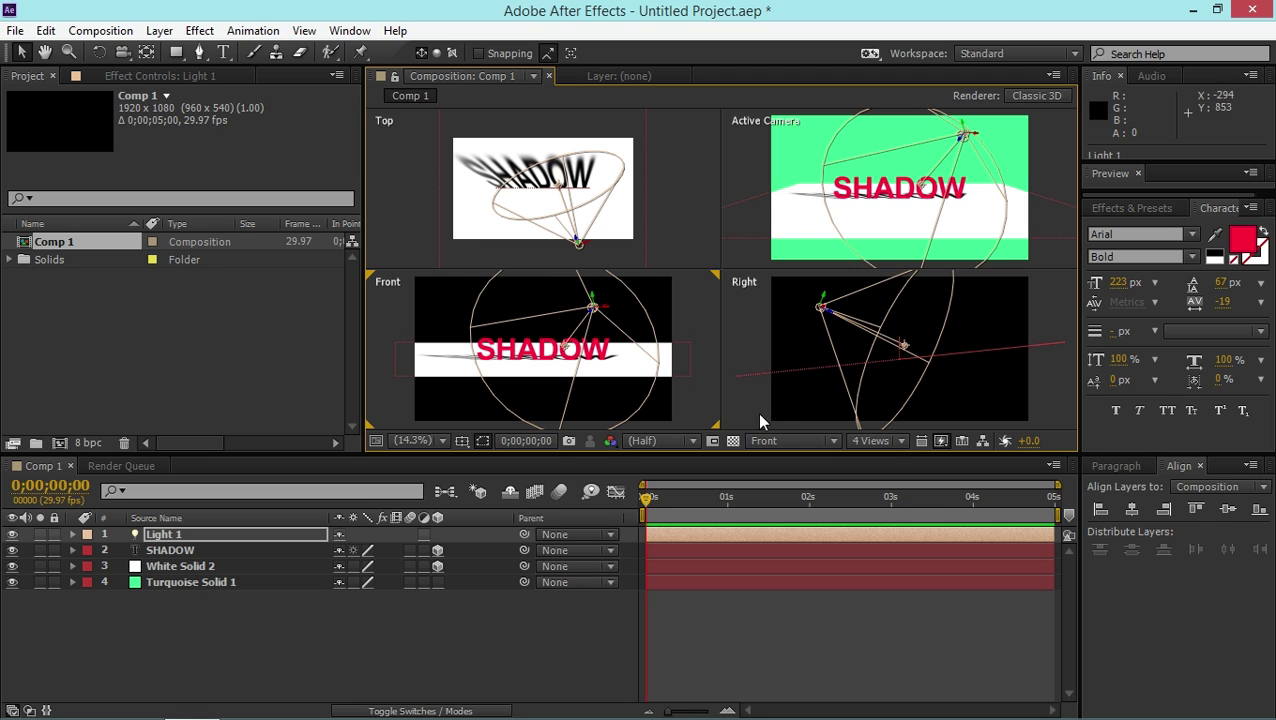
left_click(886, 441)
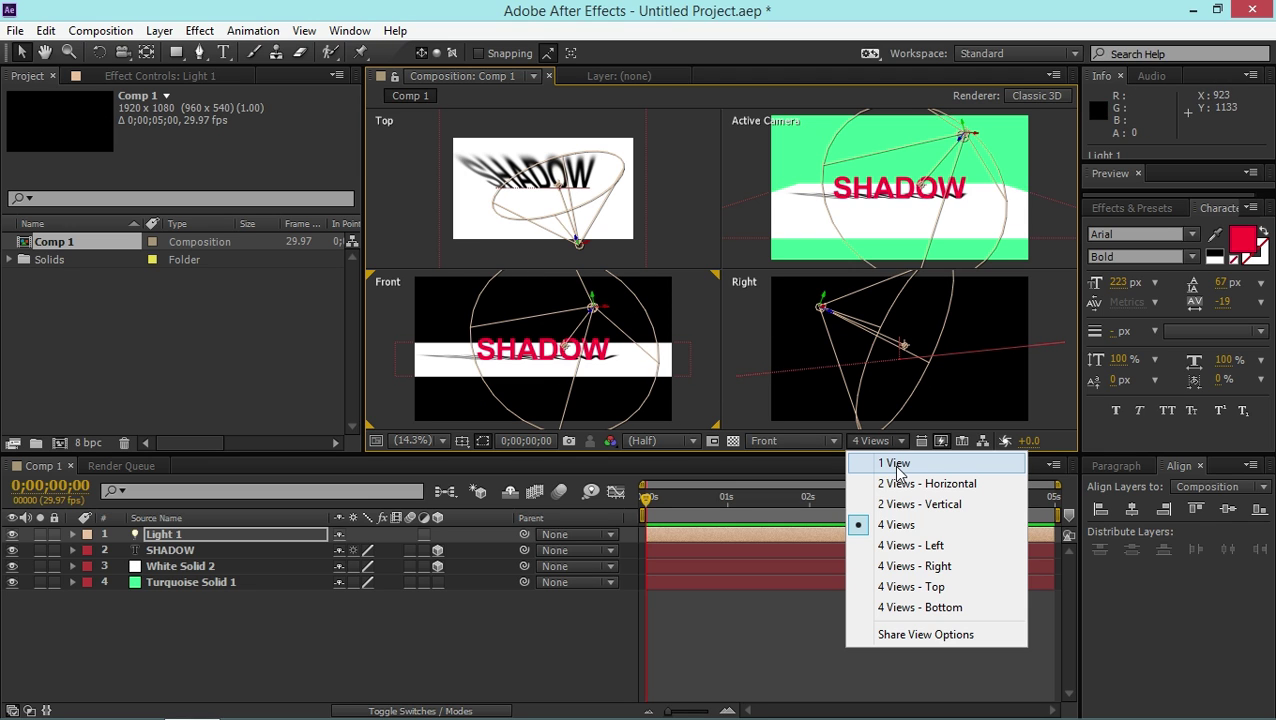
left_click(895, 463)
- Set White Solid 2's blending mode to Multiply so the white floor disappears over the green
left_click(416, 711)
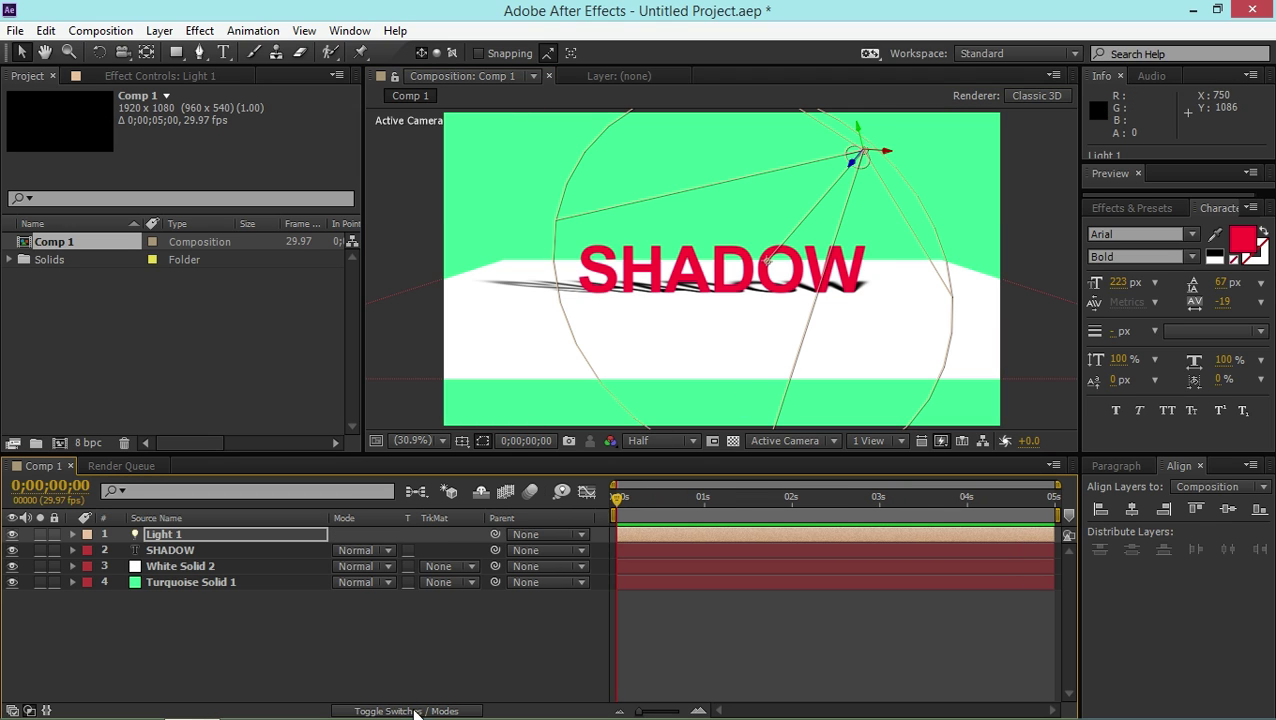
left_click(259, 566)
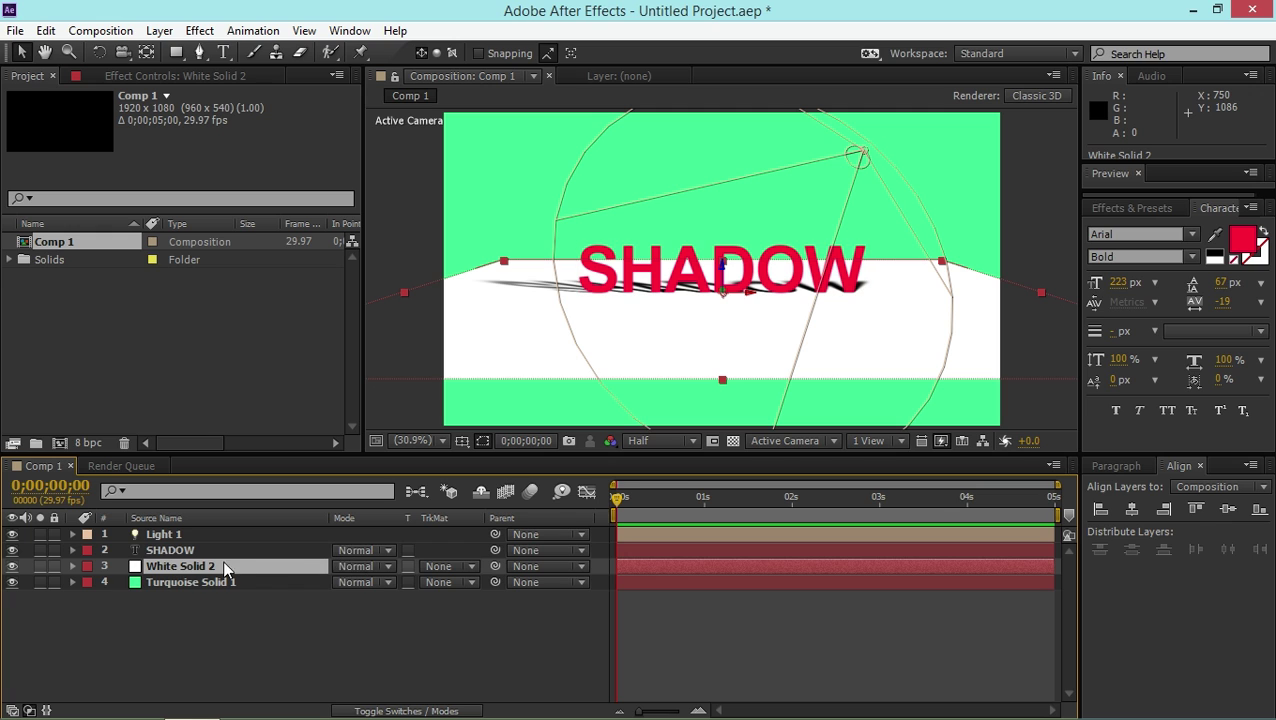
left_click(340, 568)
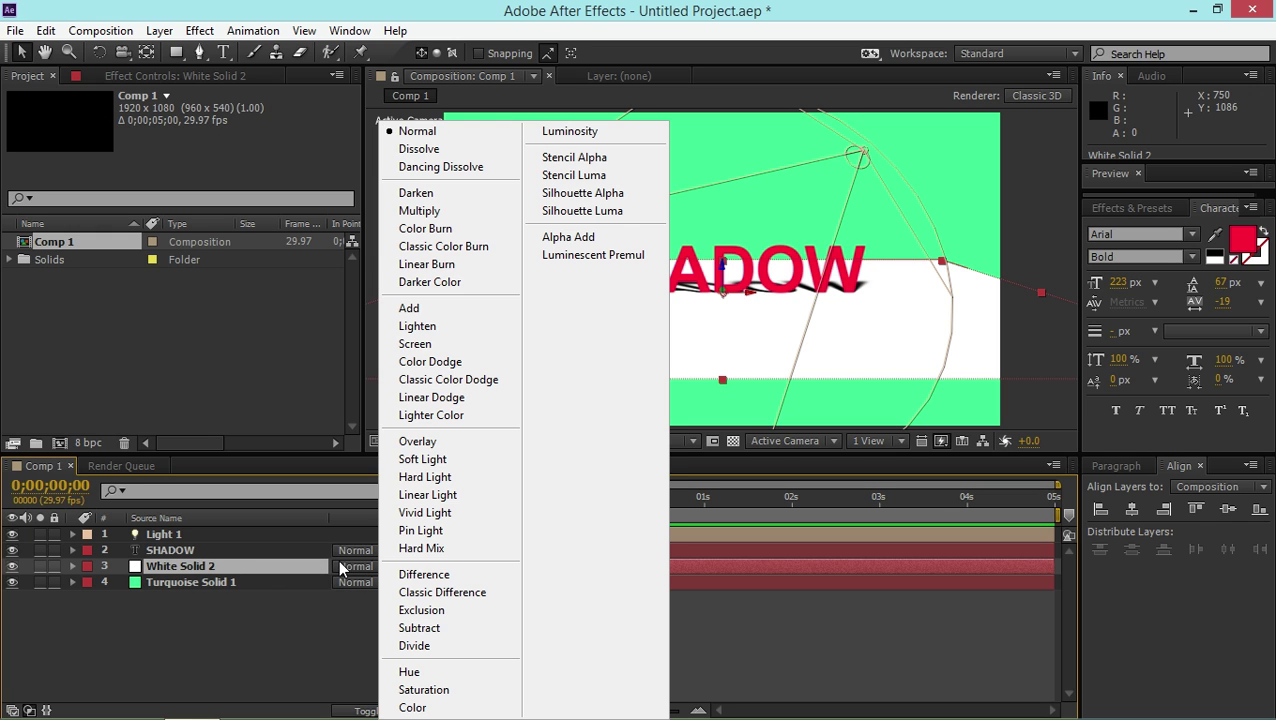
left_click(505, 212)
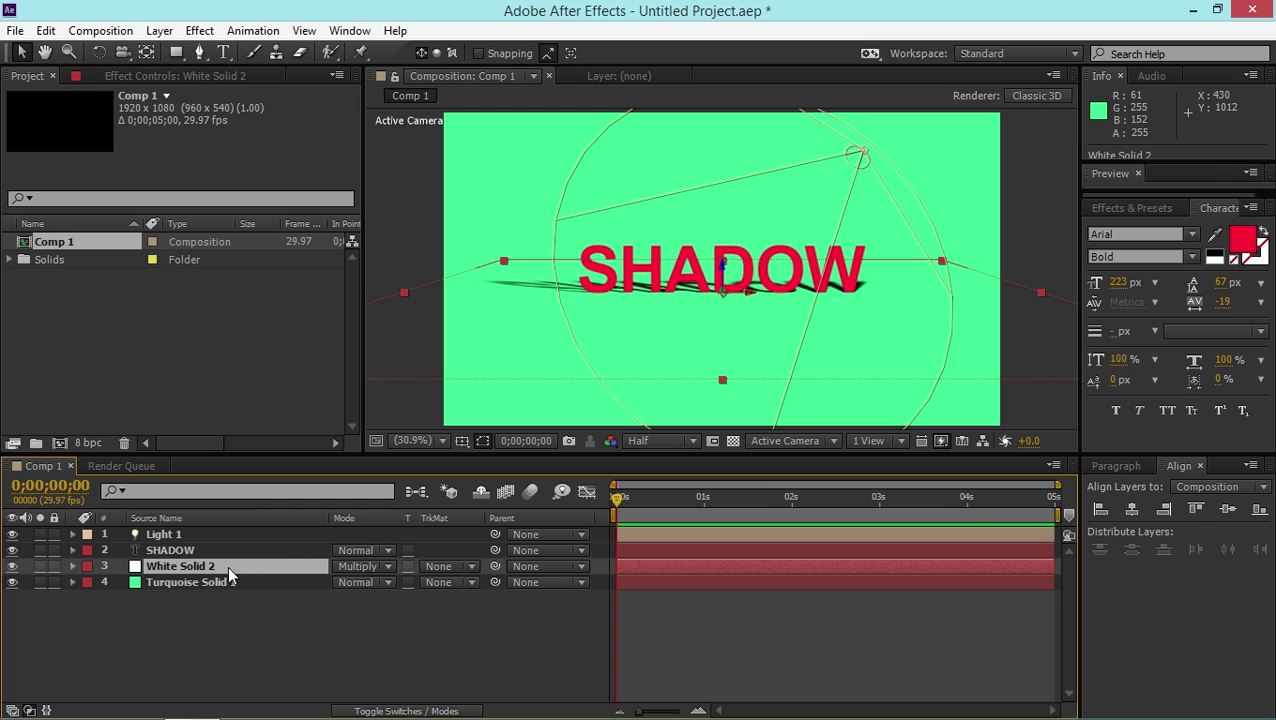
key("t")
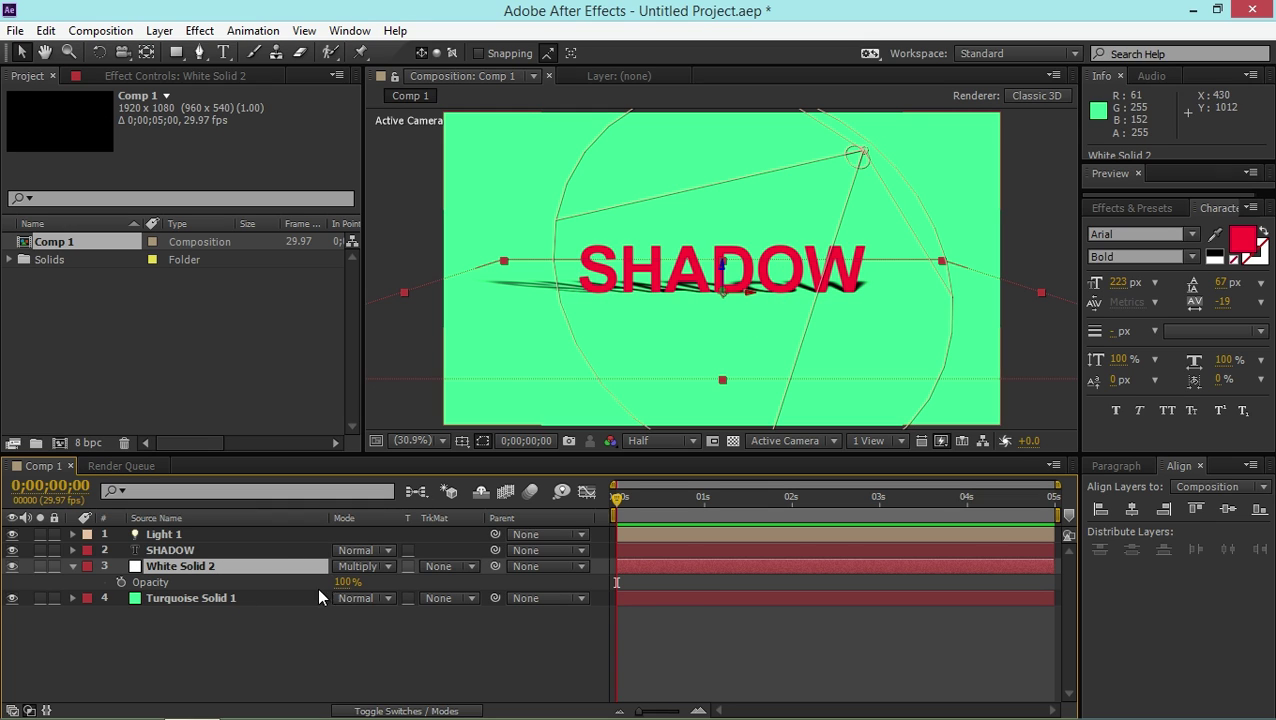
- Lower White Solid 2's opacity to 36% so SHADOW's cast shadow turns faint and soft
mouse_move(345, 583)
left_mouse_down()
mouse_move(272, 590)
mouse_move(330, 583)
left_mouse_up()
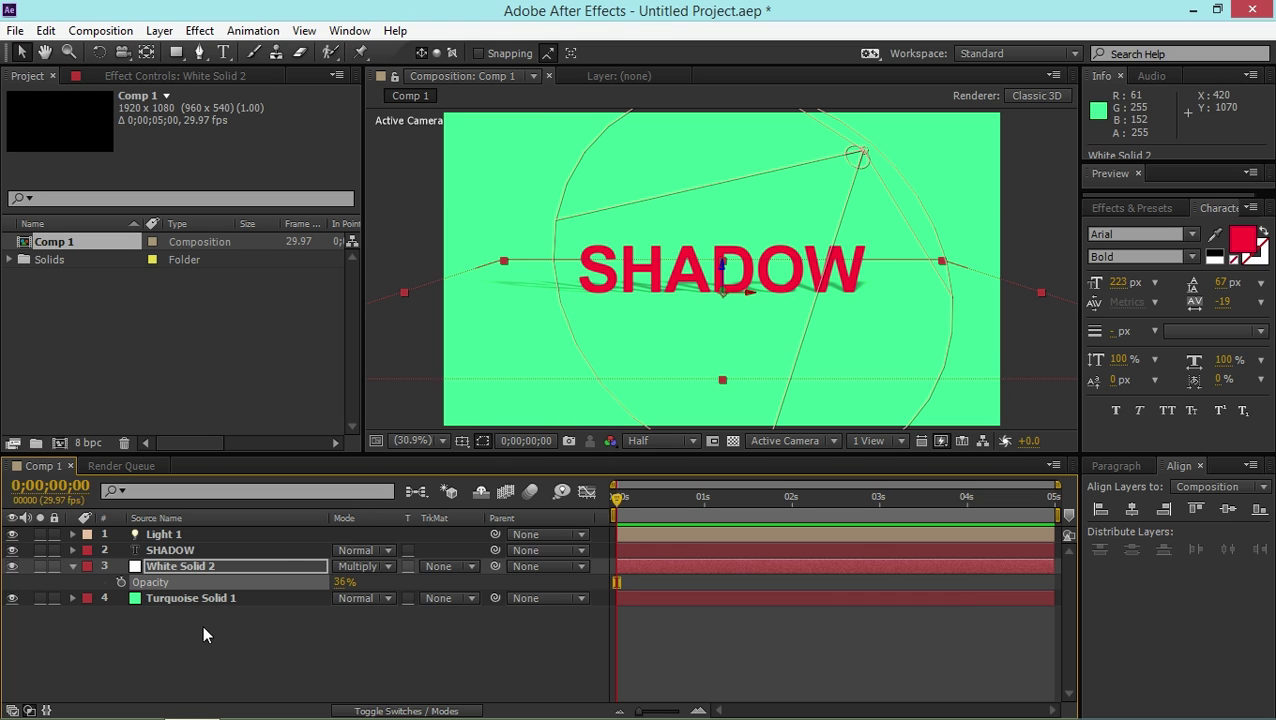
left_click(202, 624)
left_click(72, 566)
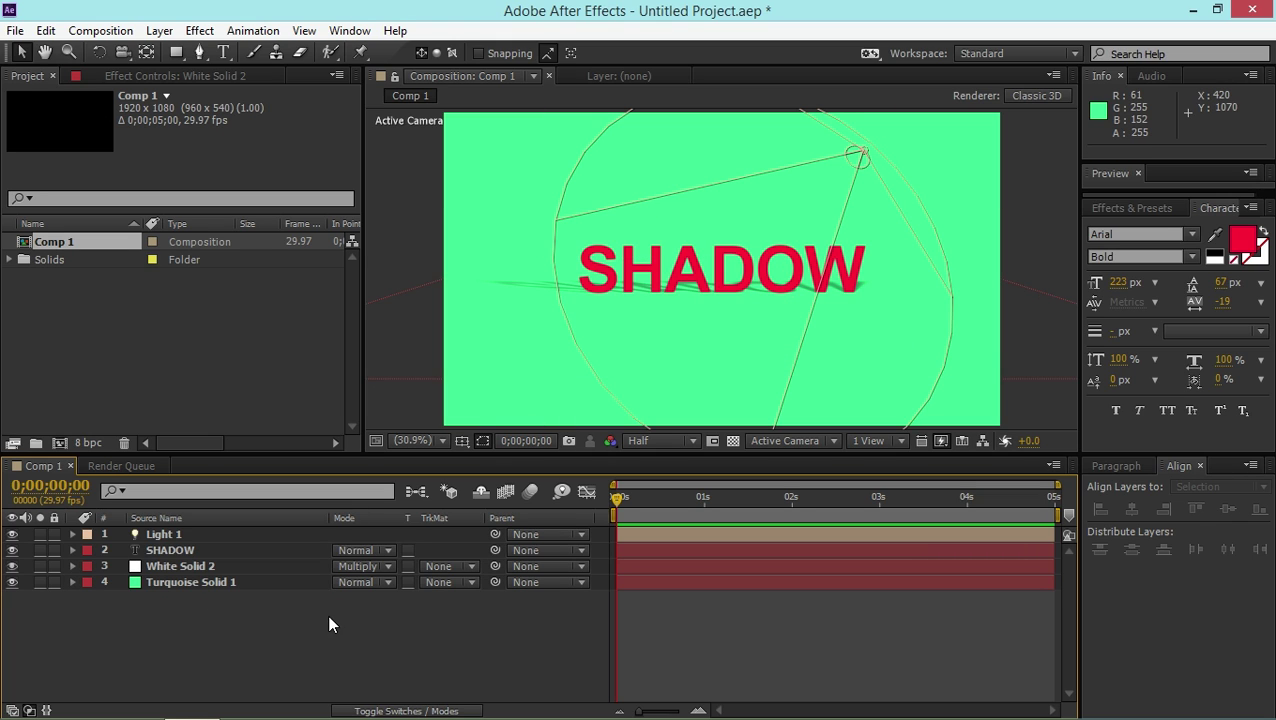
left_click(392, 710)
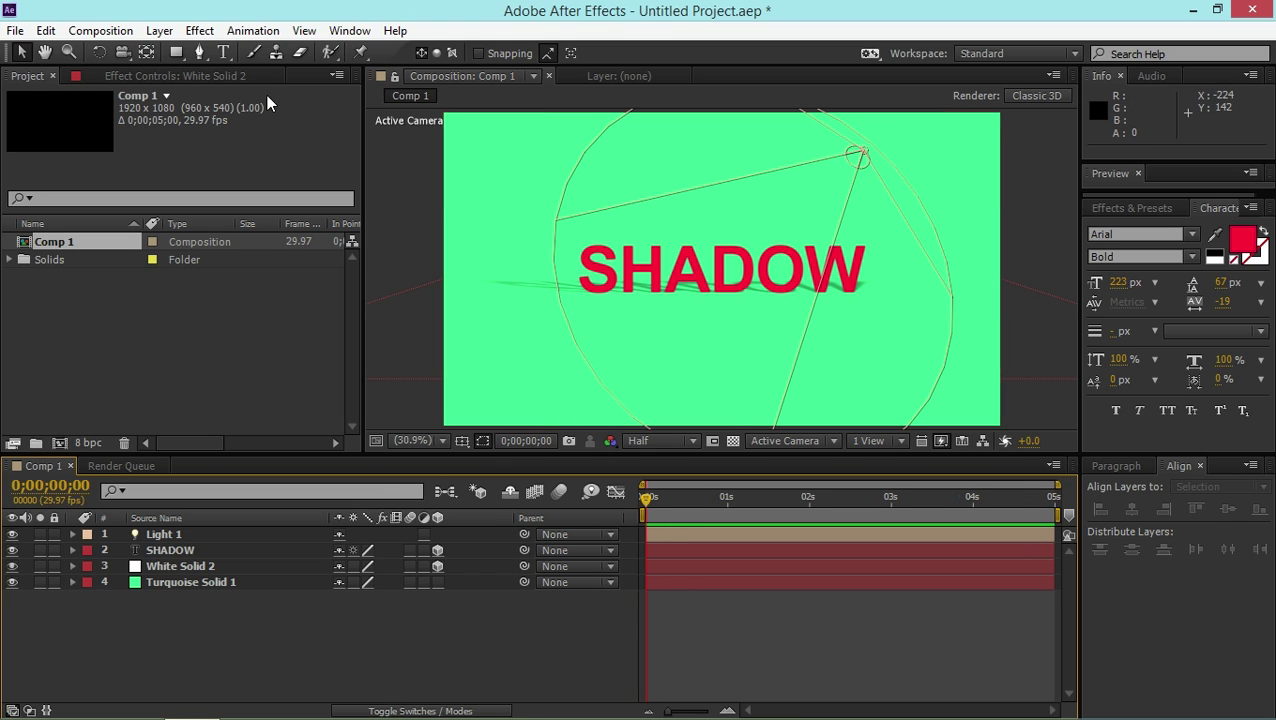
- Add a new camera layer, Camera 1, with its default settings
left_click(159, 30)
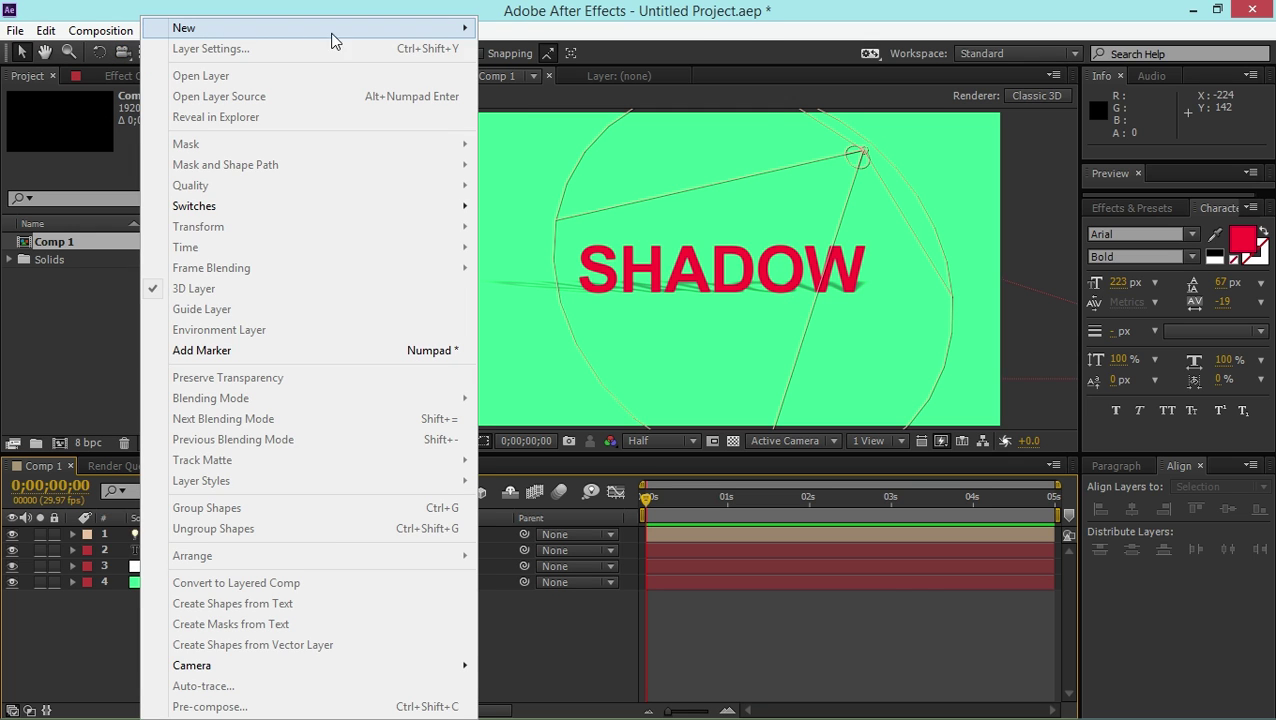
mouse_move(330, 38)
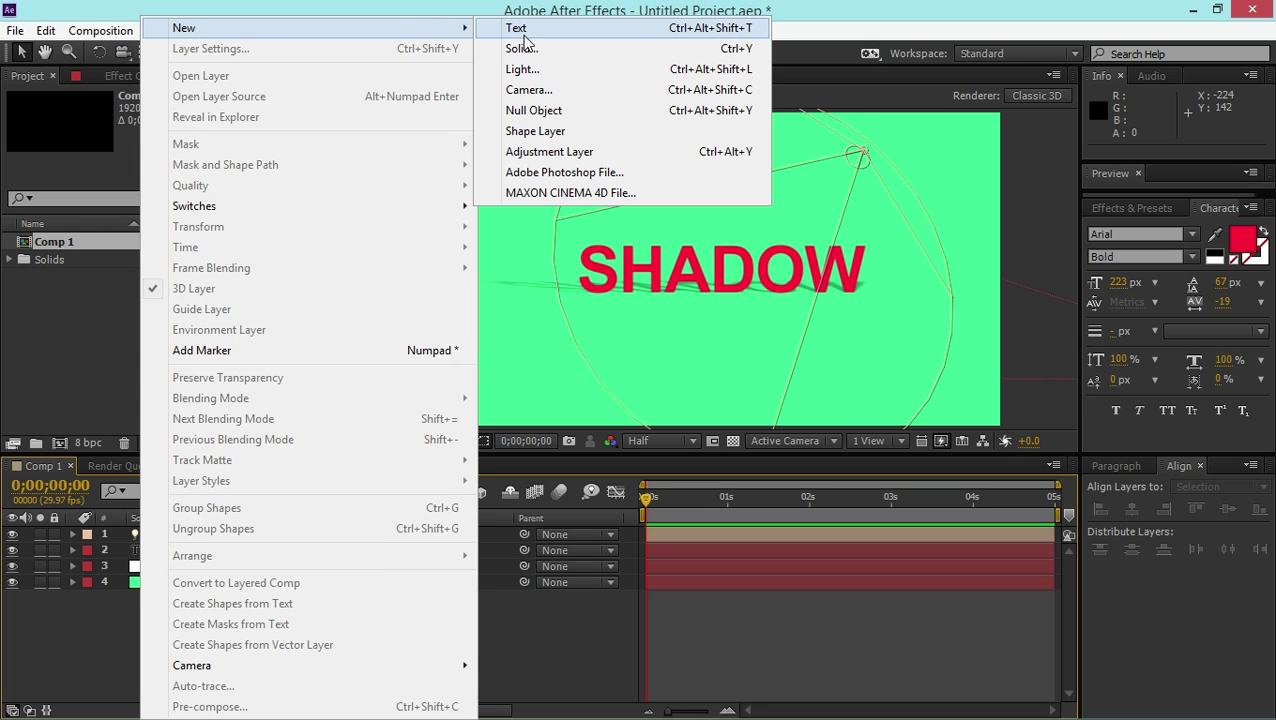
left_click(557, 96)
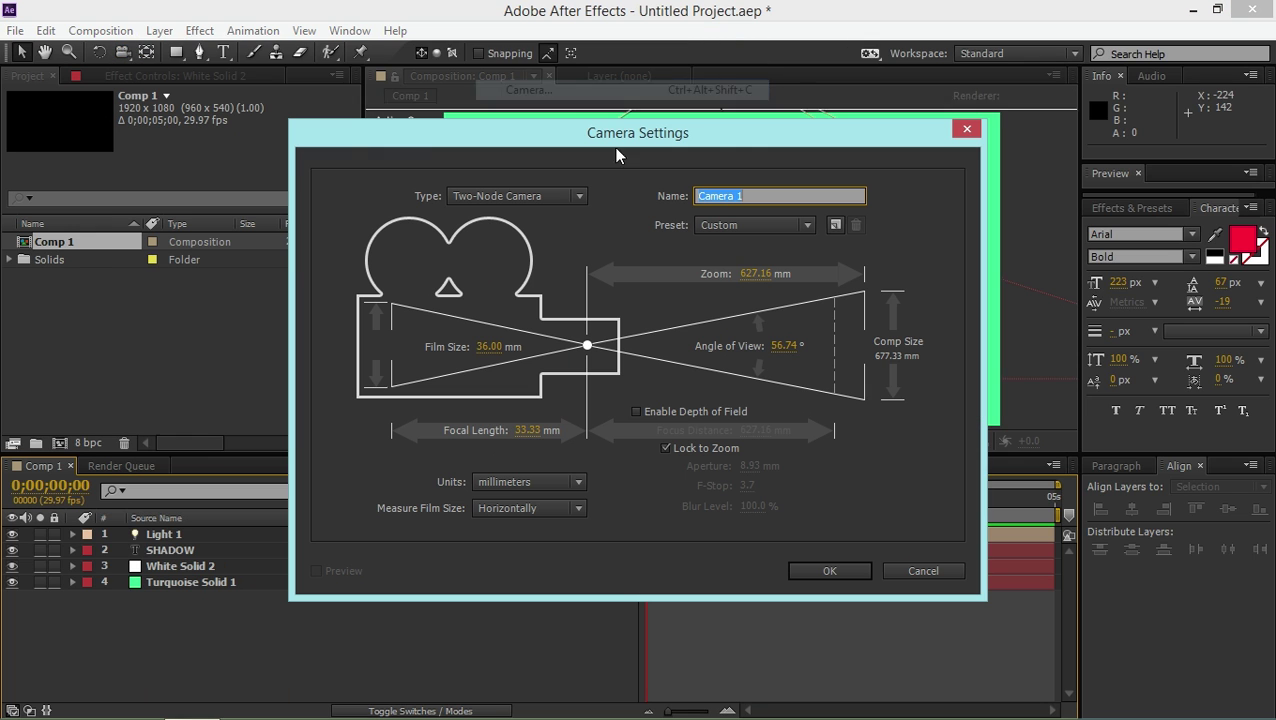
left_click(828, 574)
- Orbit Camera 1 around the scene so SHADOW and its shadow are seen at an angle
left_click(122, 52)
left_click_drag(769, 262, 795, 262)
left_click(131, 56)
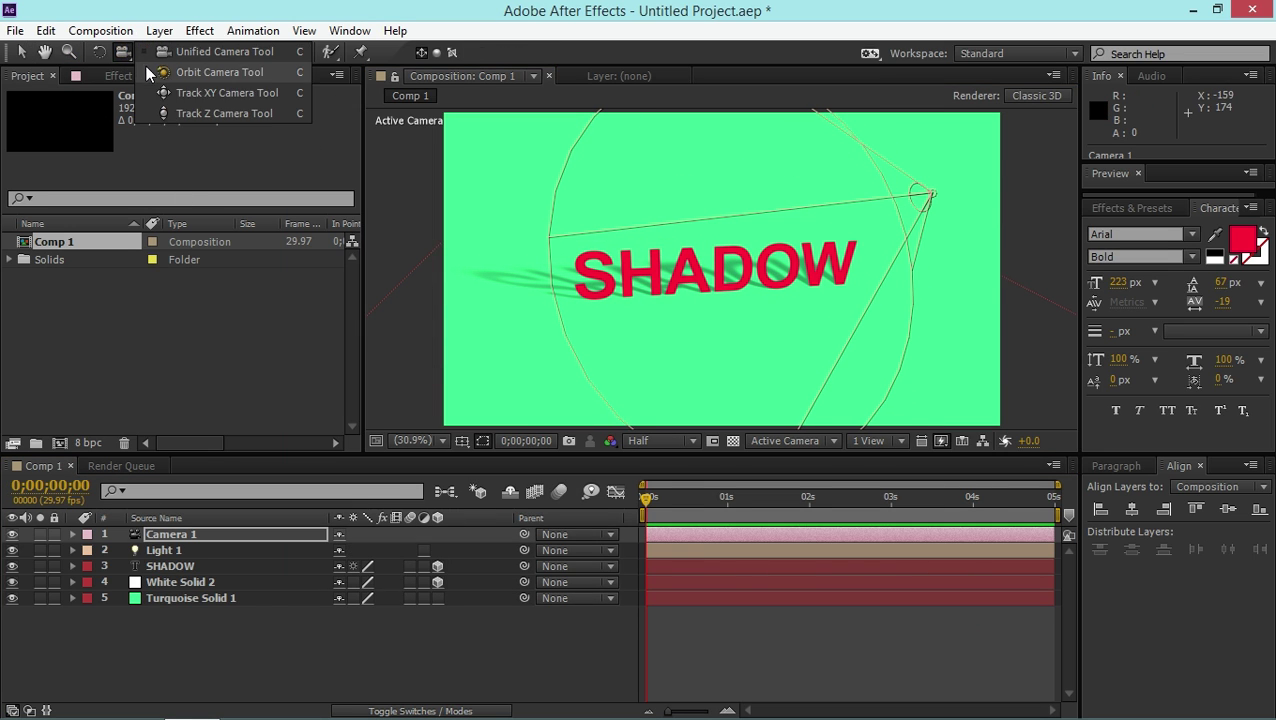
left_click(152, 82)
left_click_drag(555, 253, 664, 288)
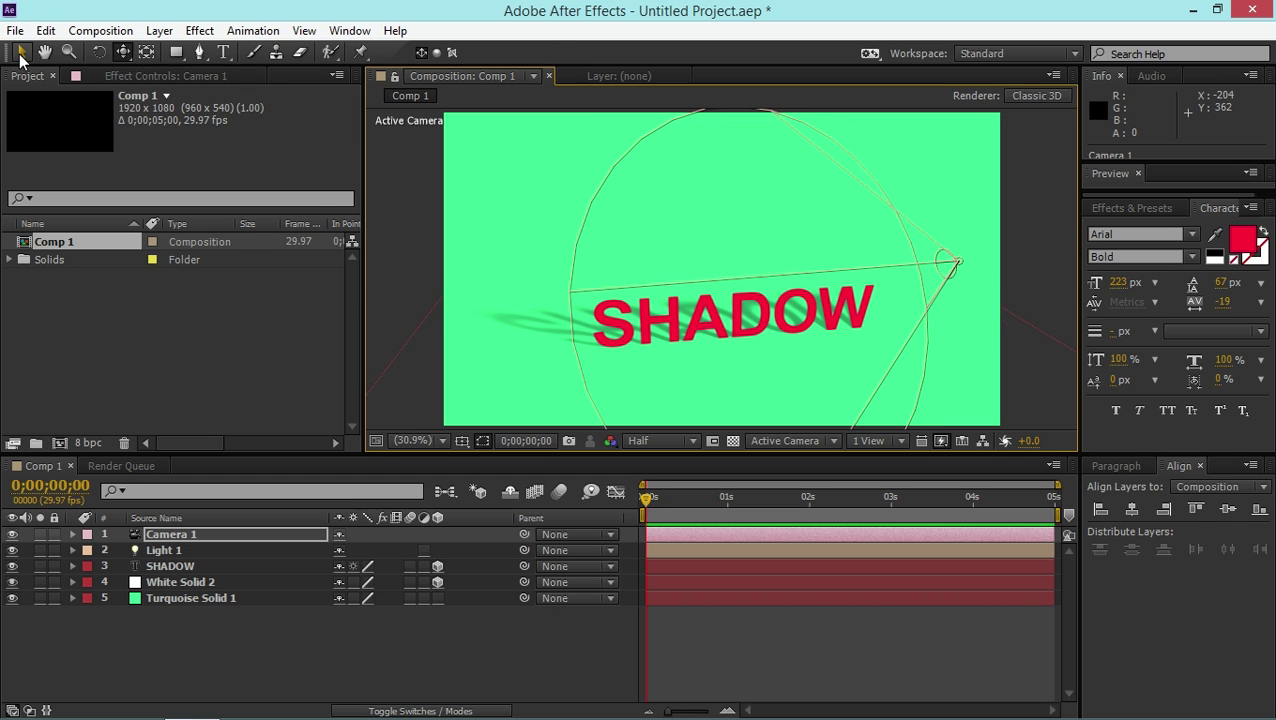
left_click(22, 52)
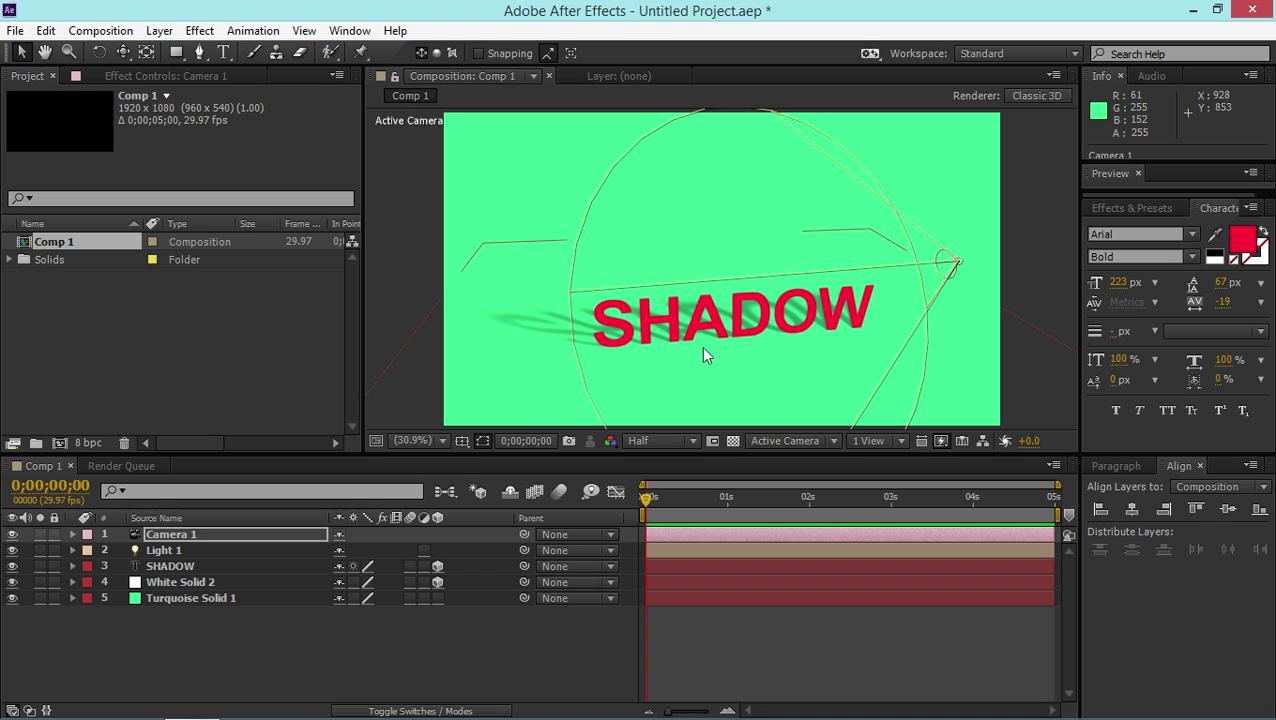